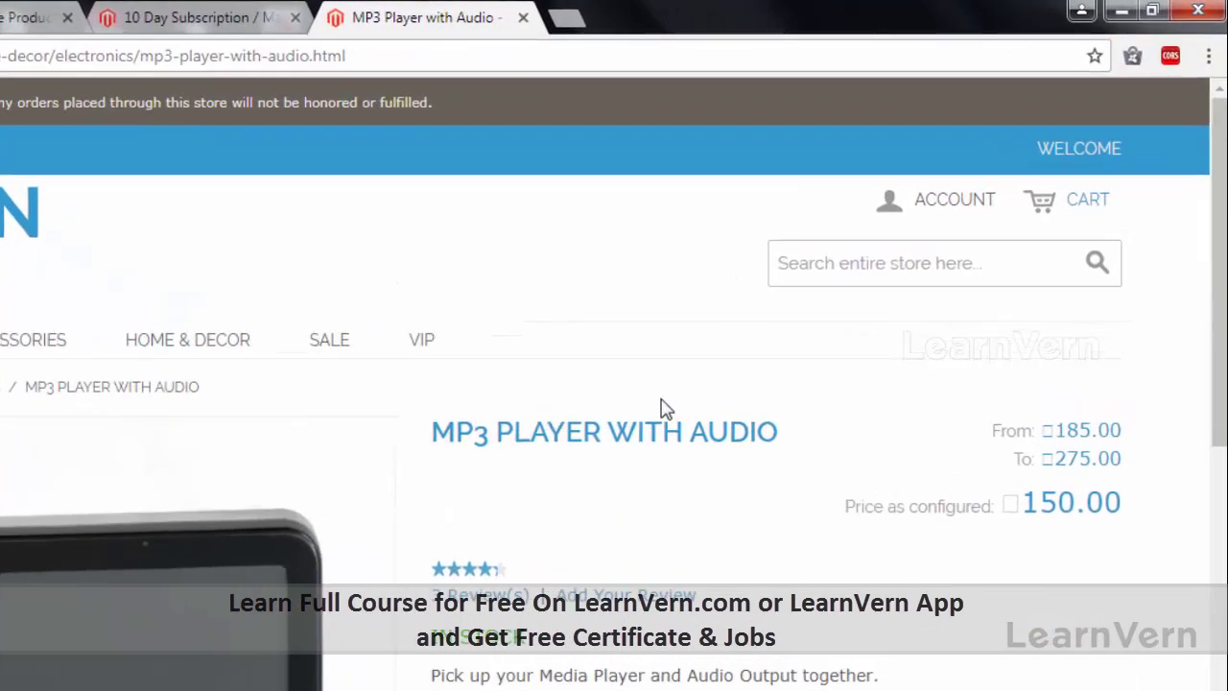
# Scroll down the storefront Electronics category page to view its 12 products.
pyautogui.scroll(-3, 699, 375)
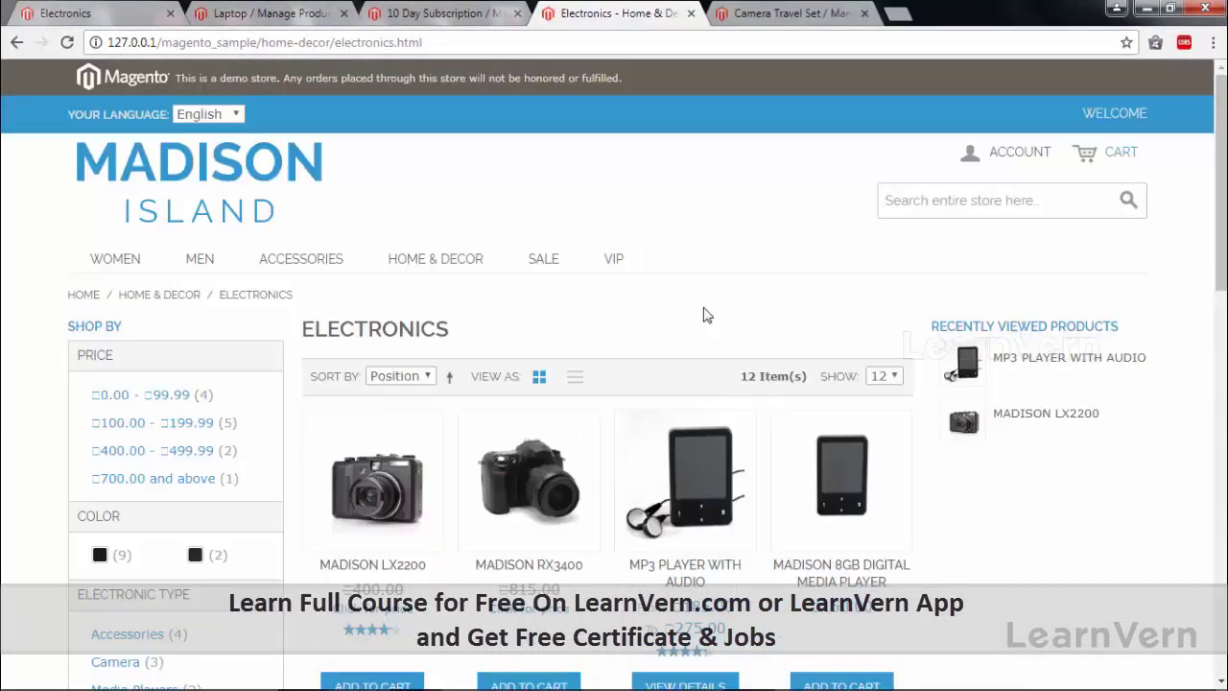
# Open Camera Travel Set from the Electronics grid and scroll to its bundle option dropdowns.
pyautogui.scroll(-4, 706, 315)
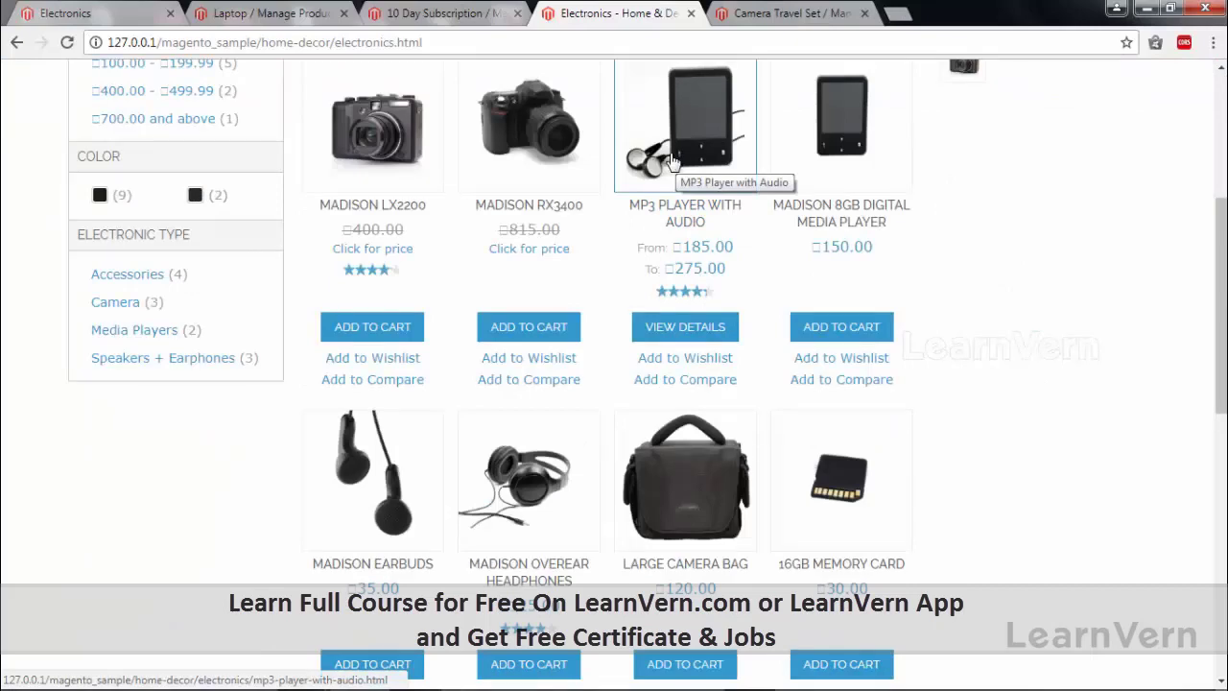
pyautogui.scroll(-3, 672, 164)
pyautogui.scroll(-2, 538, 419)
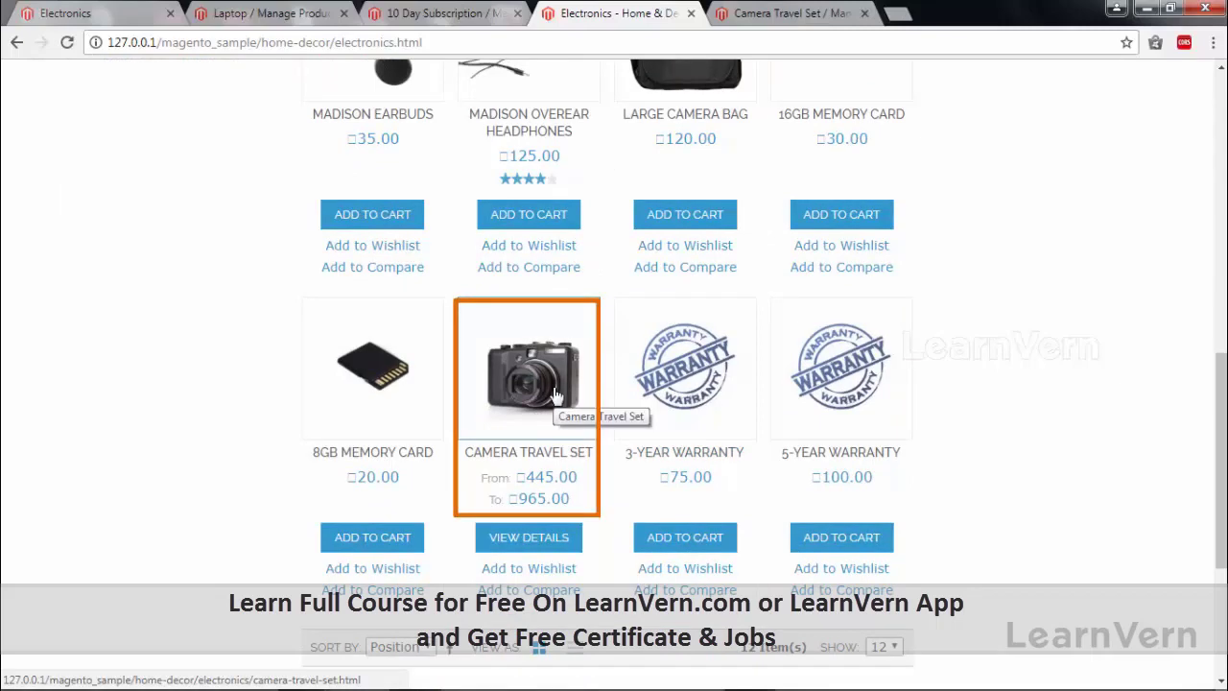
pyautogui.click(537, 384)
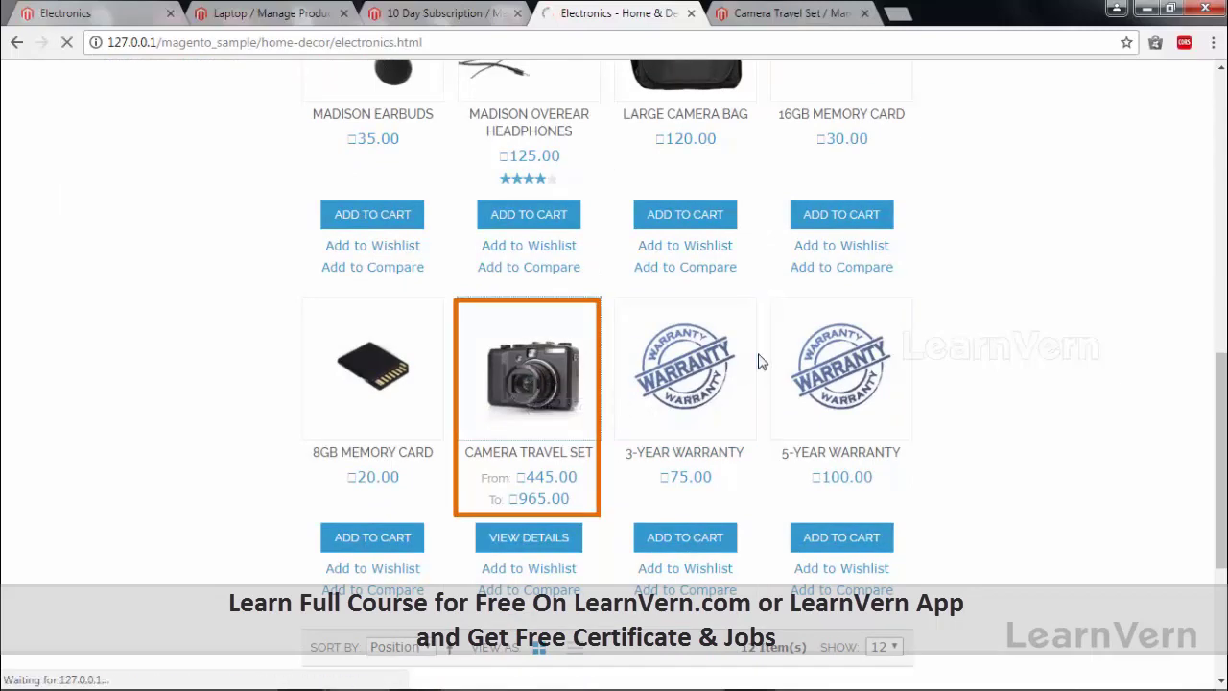
pyautogui.scroll(-3, 688, 355)
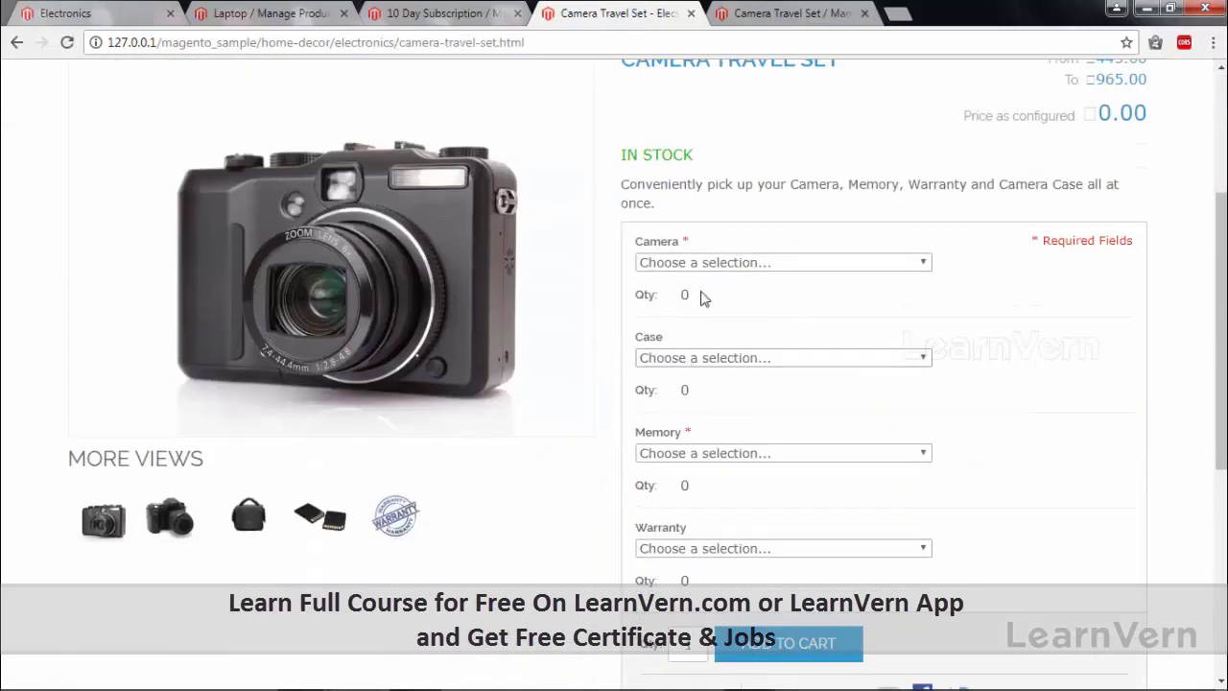
pyautogui.scroll(3, 938, 222)
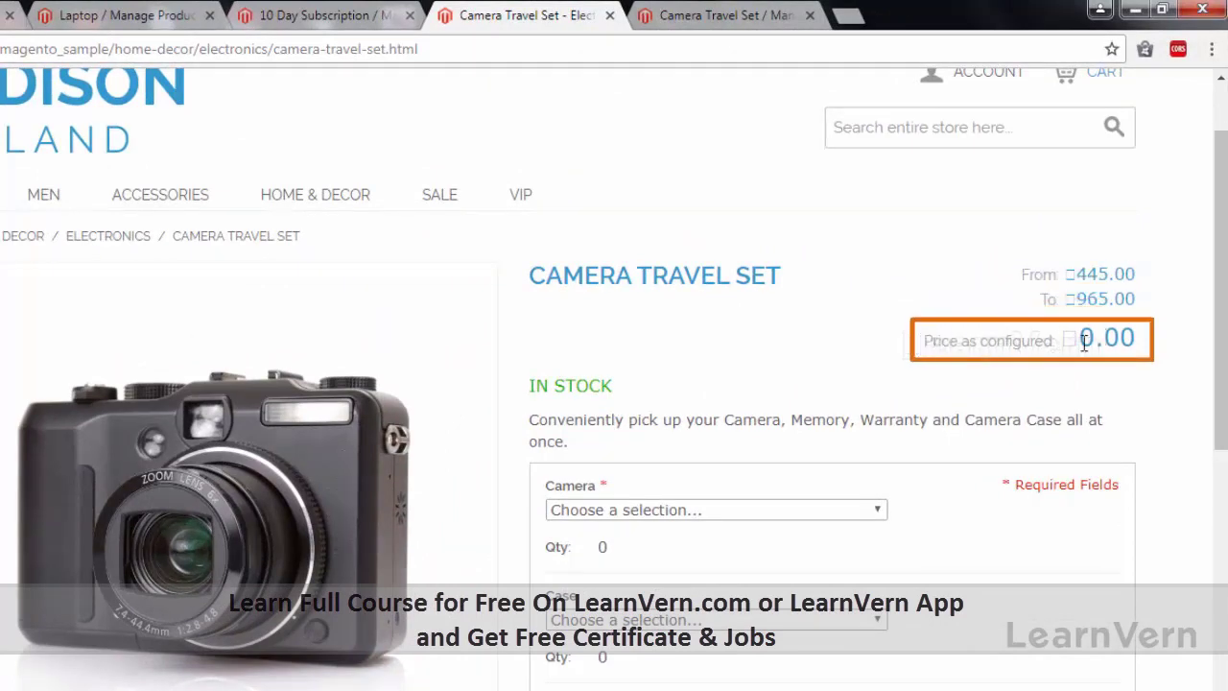
pyautogui.scroll(-2, 875, 374)
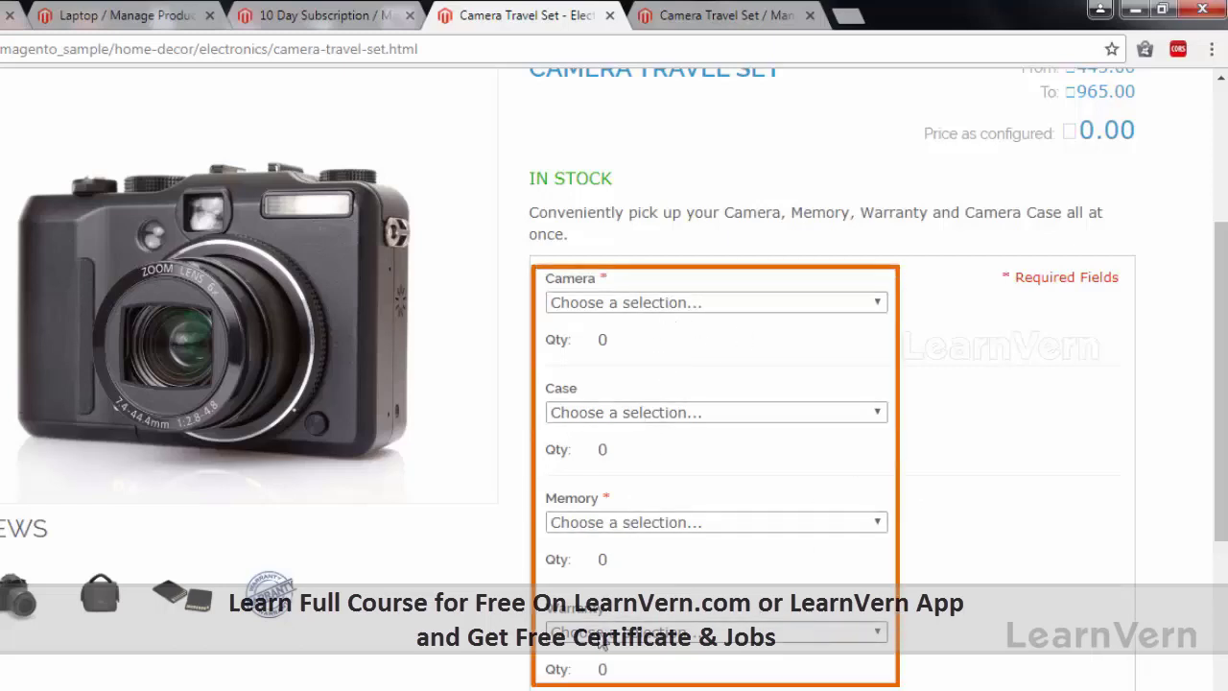
# Choose Madison LX2200, Large Camera Bag, 16GB Memory Card and 3-Year Warranty as bundle options.
pyautogui.click(728, 309)
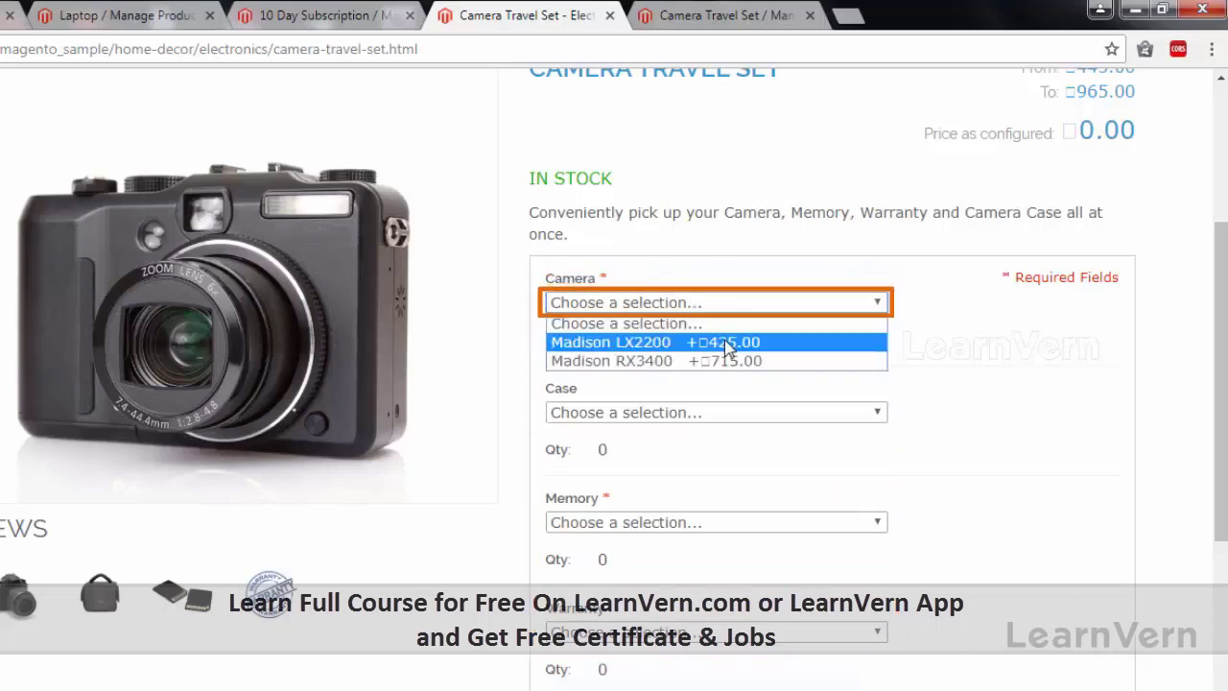
pyautogui.click(725, 342)
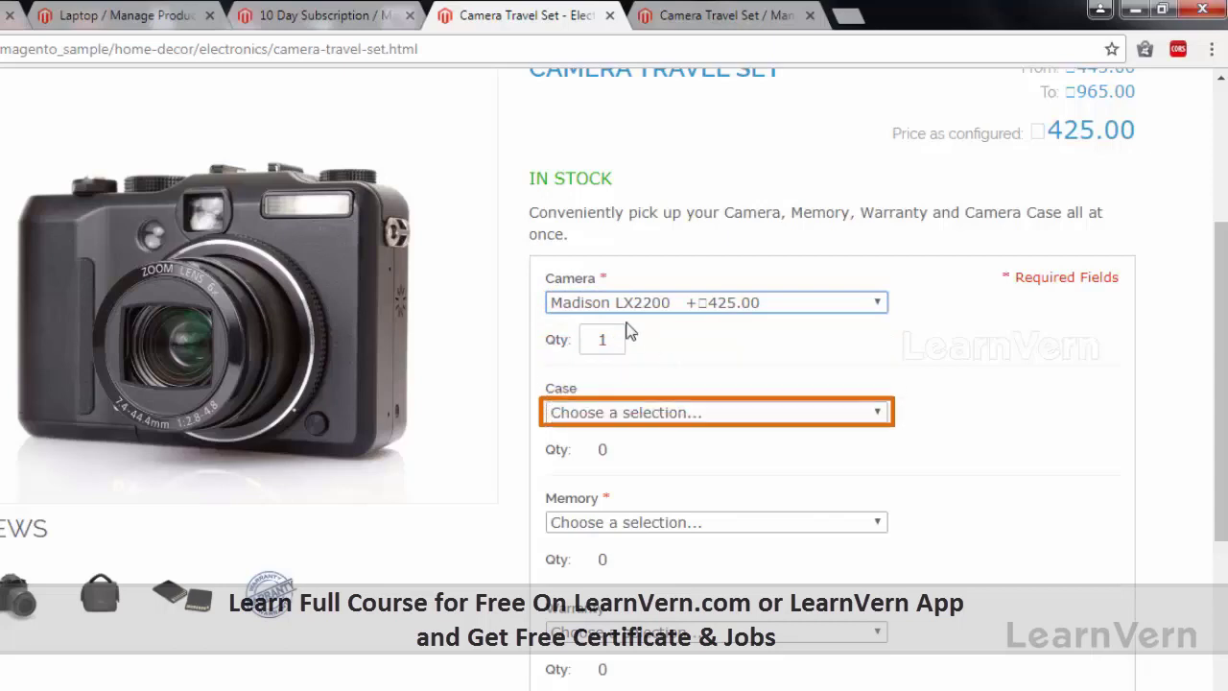
pyautogui.click(701, 419)
pyautogui.click(674, 452)
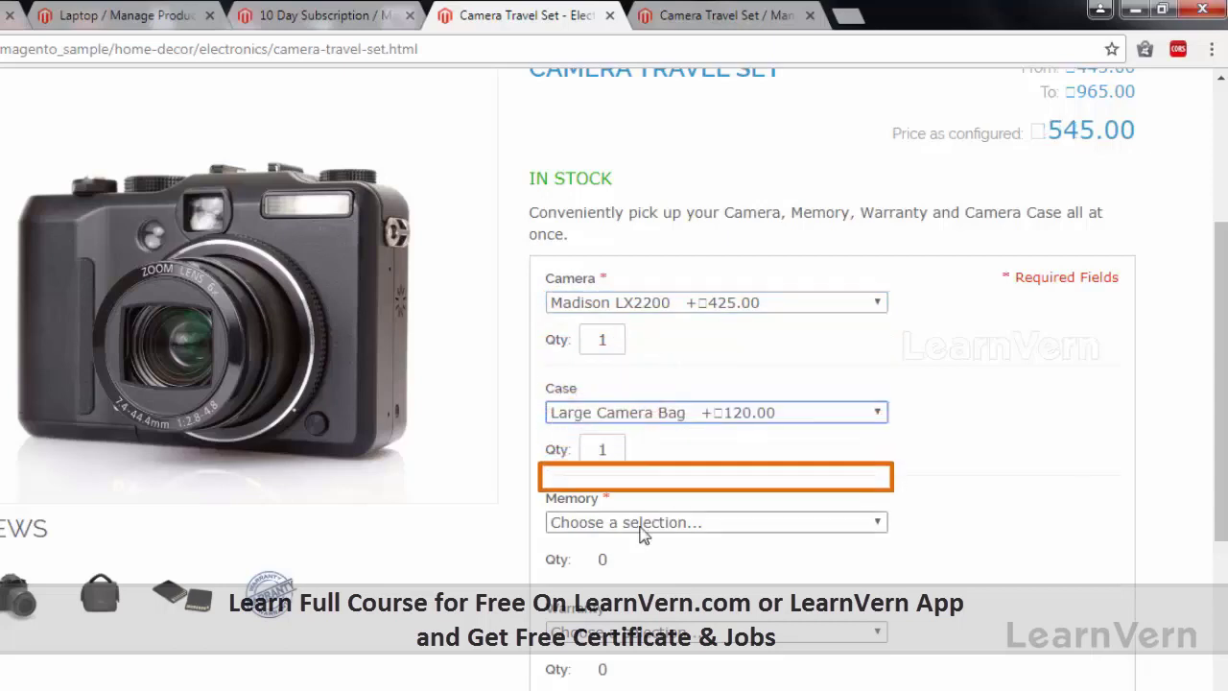
pyautogui.click(672, 522)
pyautogui.click(624, 561)
pyautogui.click(597, 630)
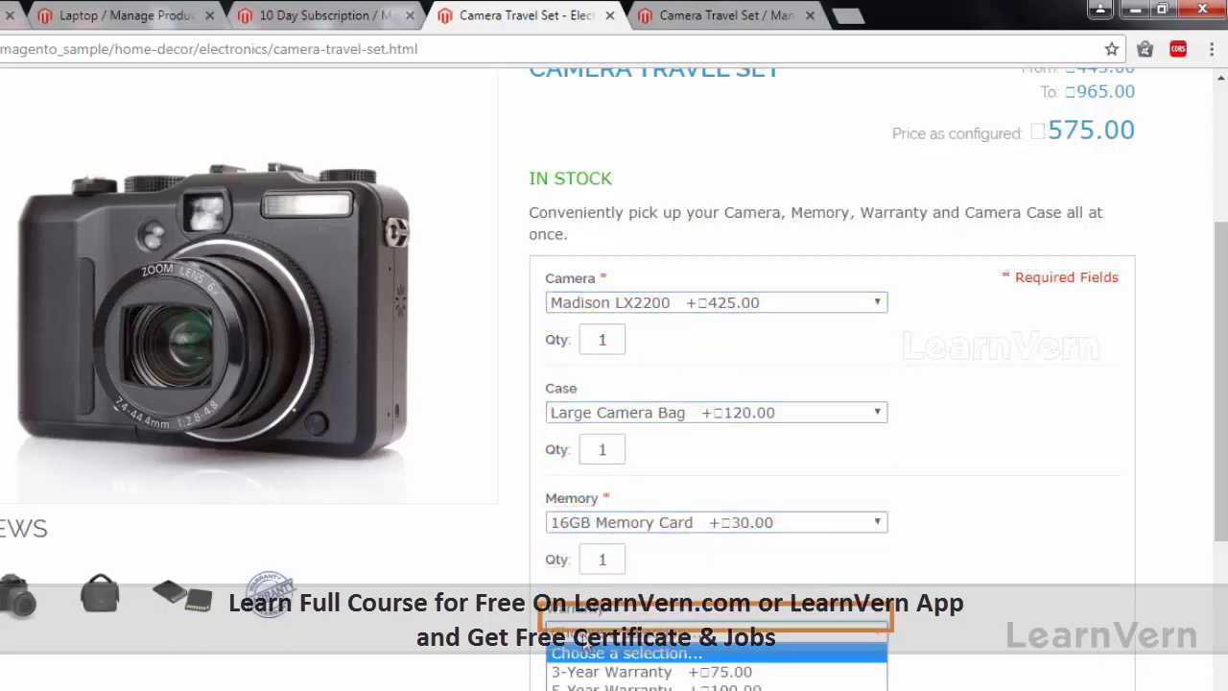
pyautogui.click(672, 666)
# Recheck the camera choice, keeping Madison LX2200, and highlight the product title and prices.
pyautogui.scroll(2, 962, 516)
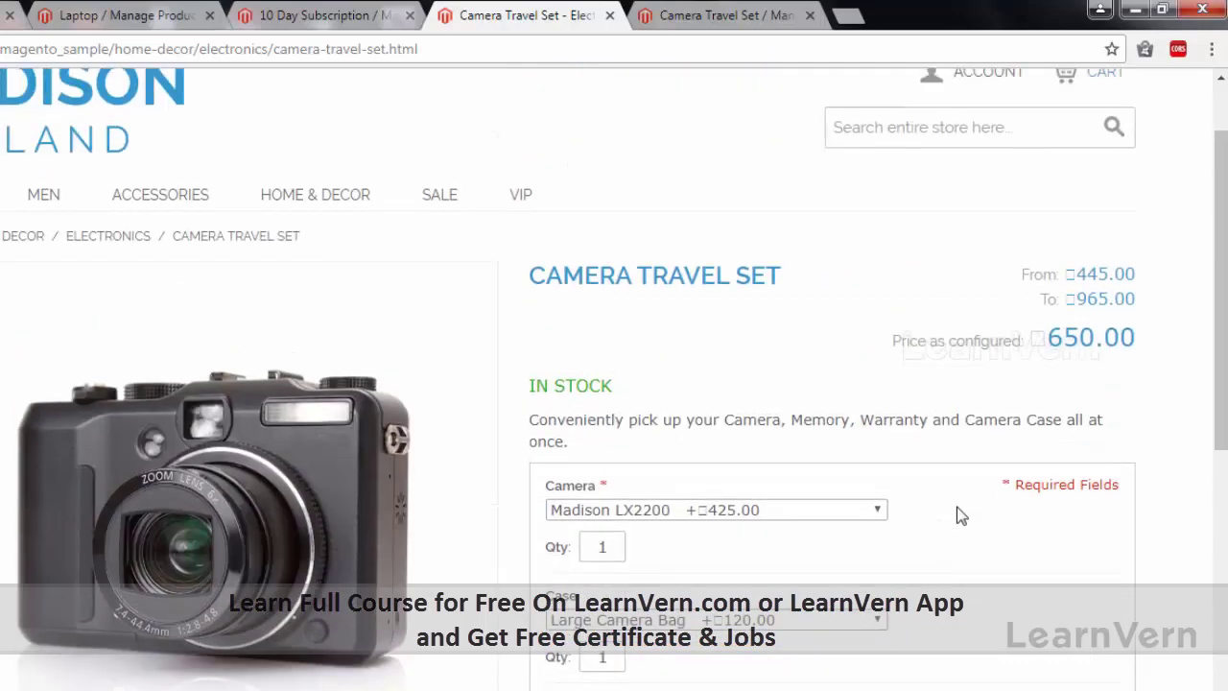
pyautogui.scroll(-3, 957, 508)
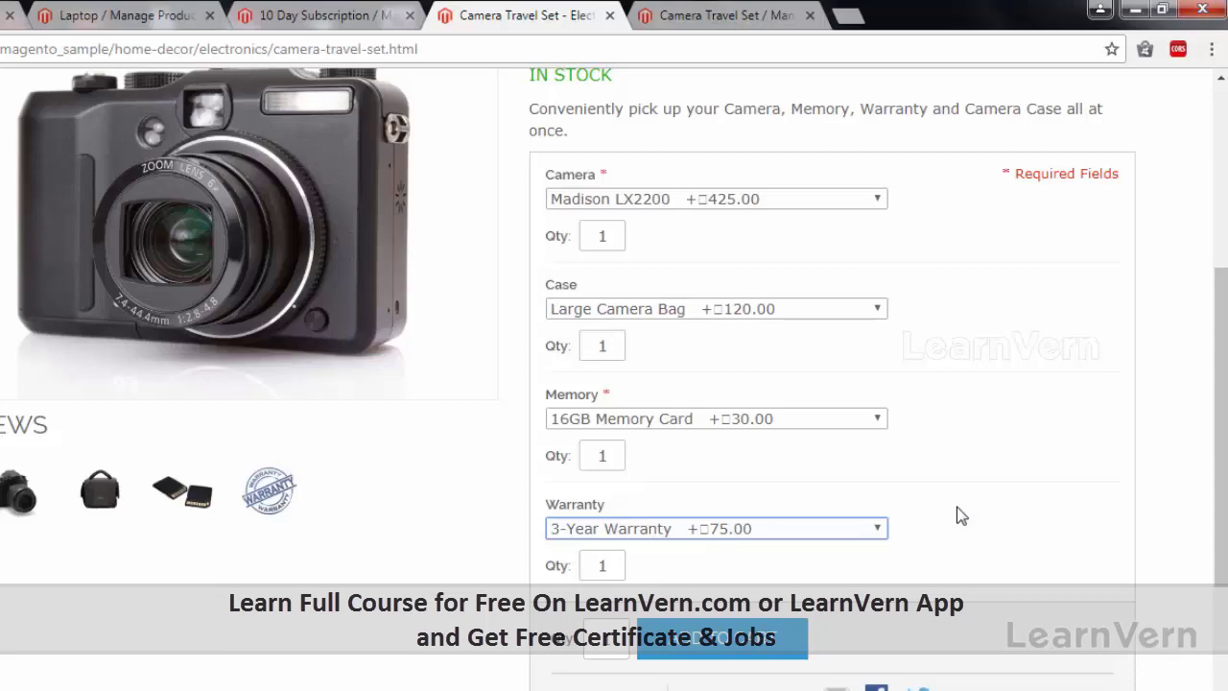
pyautogui.scroll(1, 961, 515)
pyautogui.click(631, 305)
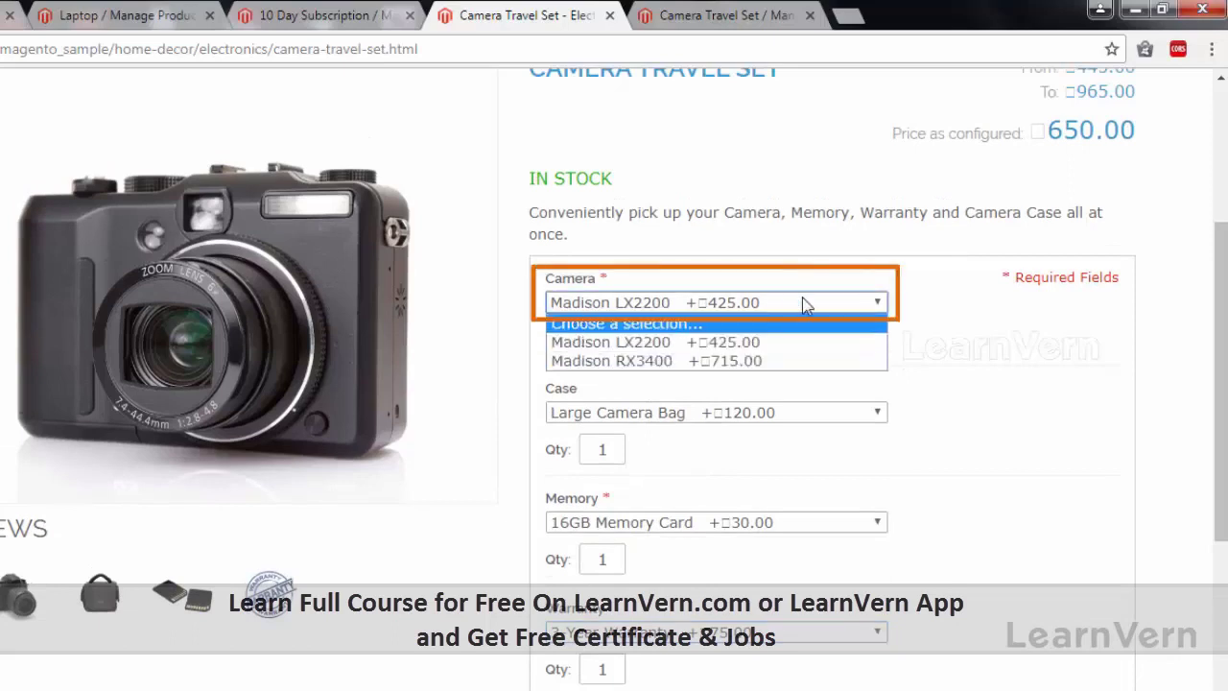
pyautogui.click(961, 310)
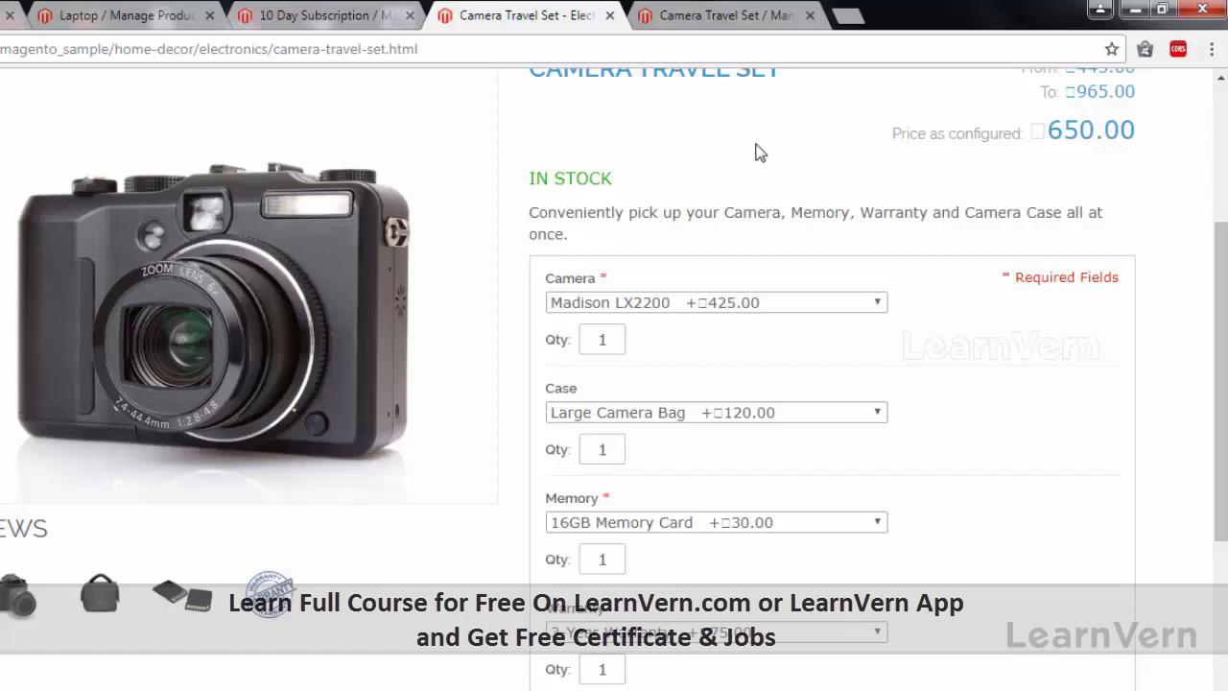
pyautogui.scroll(1, 685, 222)
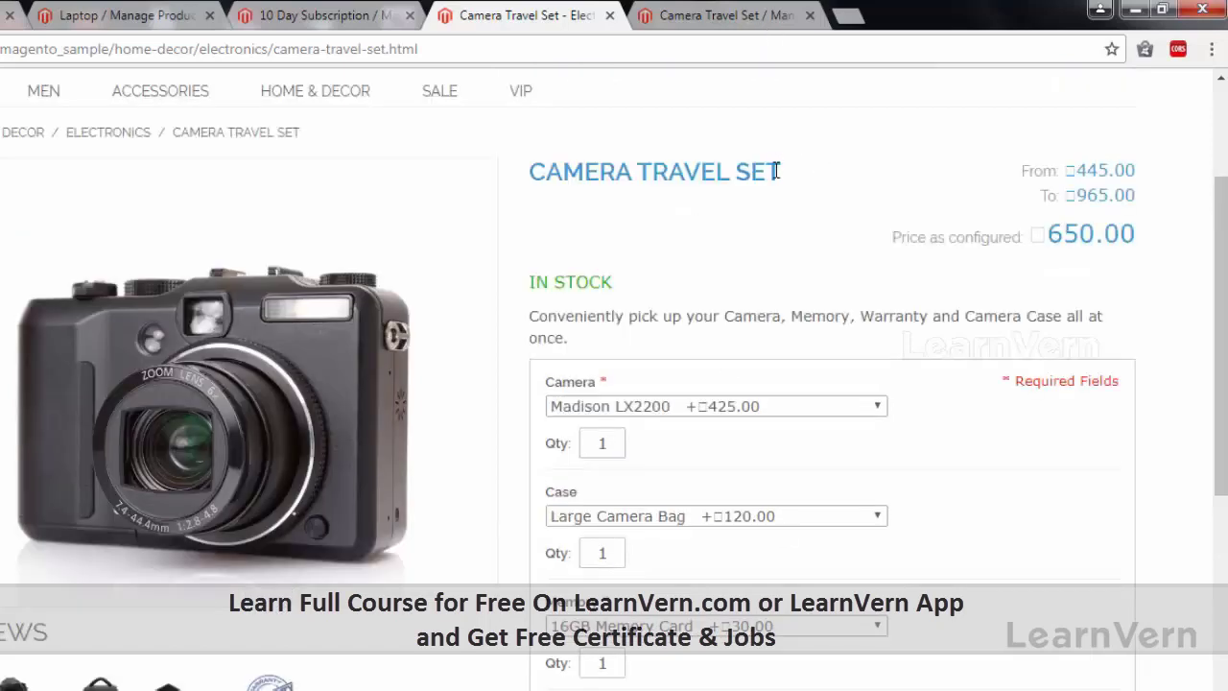
pyautogui.moveTo(785, 170); pyautogui.dragTo(533, 171)
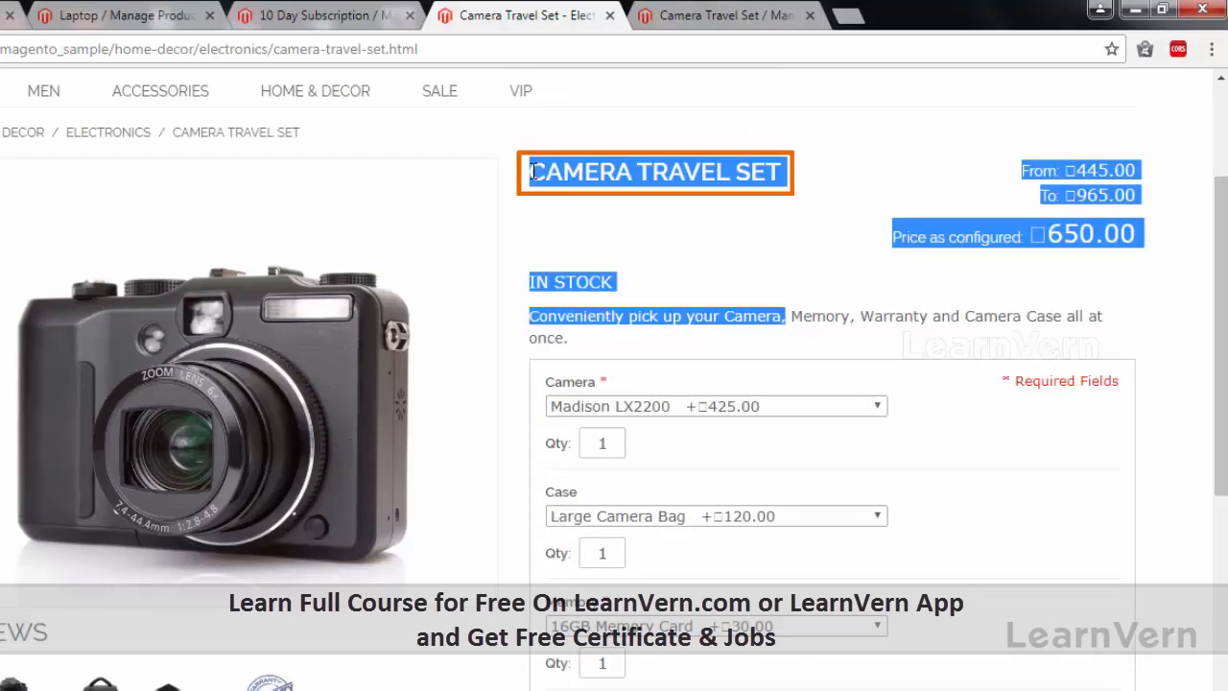
pyautogui.click(737, 12)
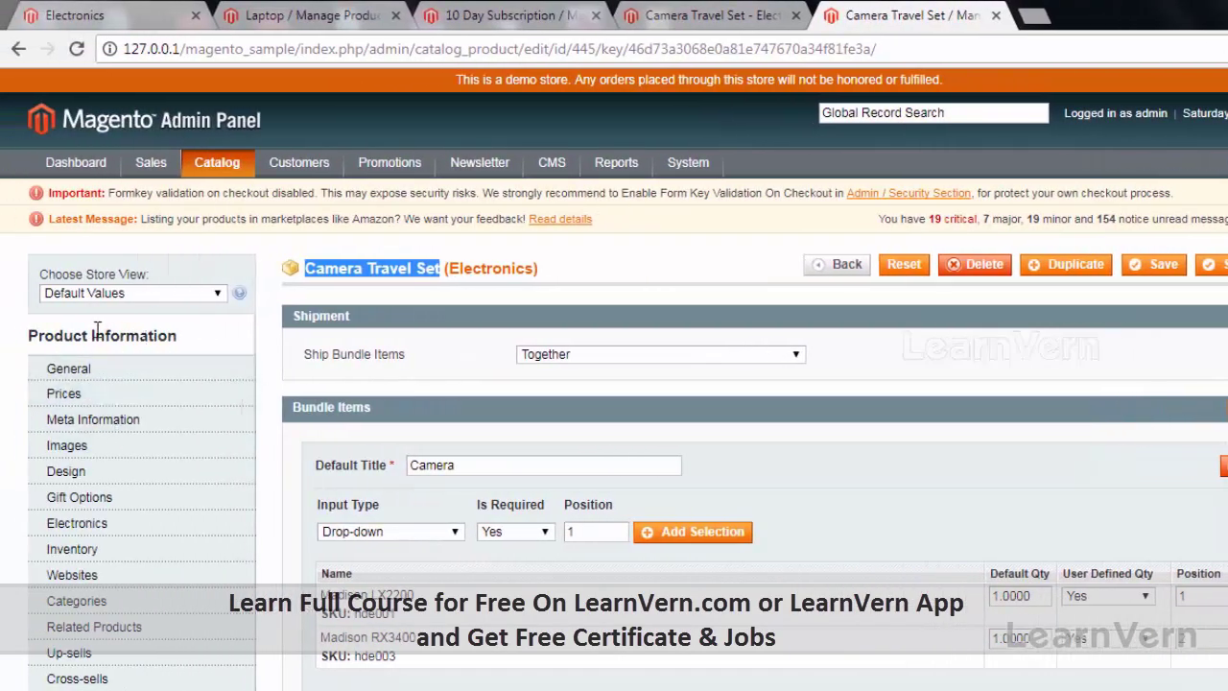
pyautogui.scroll(-2, 96, 329)
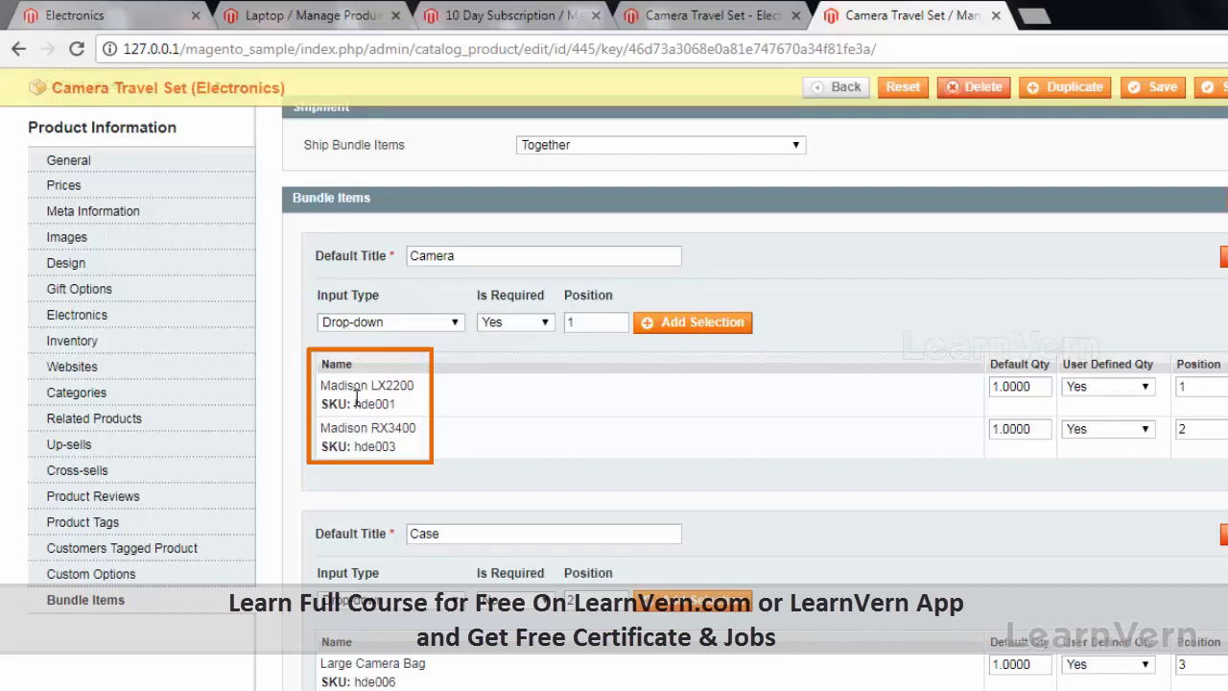
pyautogui.scroll(-2, 383, 395)
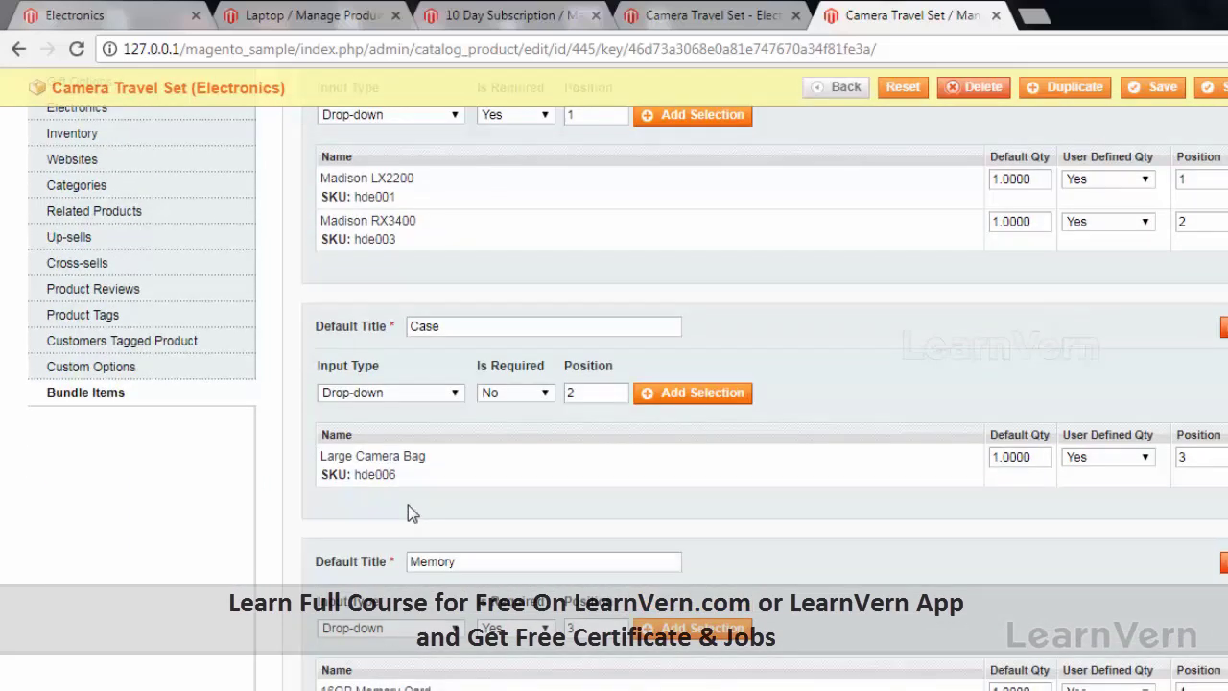
pyautogui.scroll(1, 351, 271)
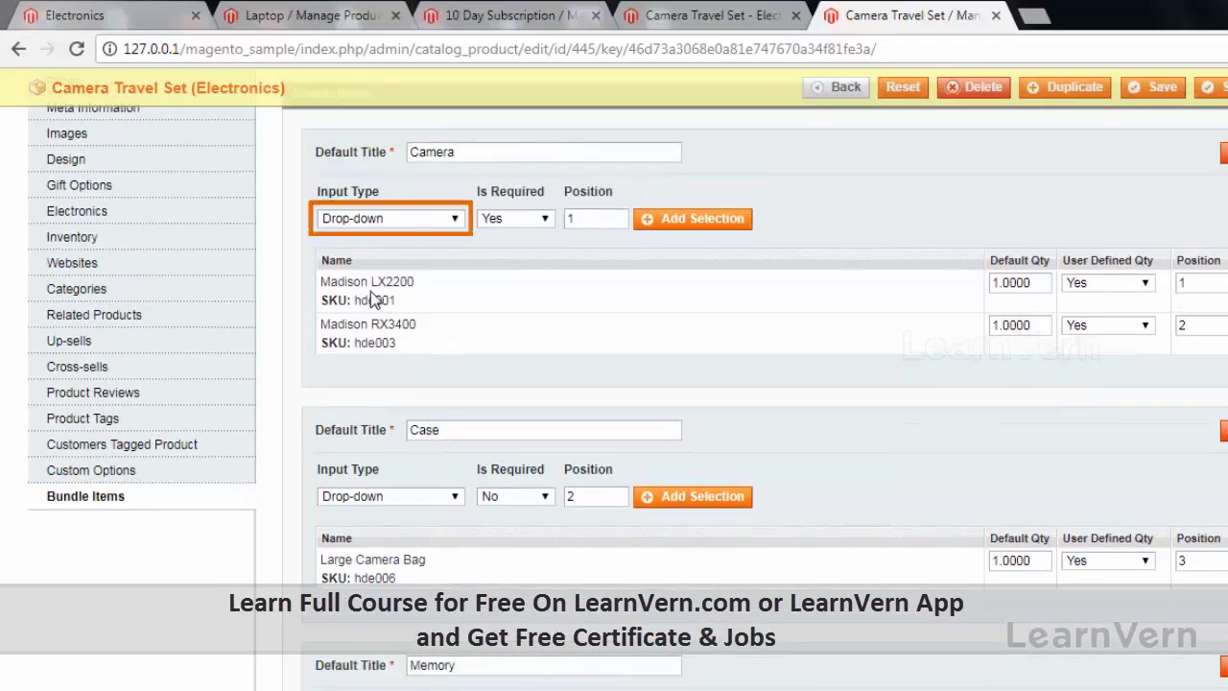
pyautogui.scroll(2, 471, 304)
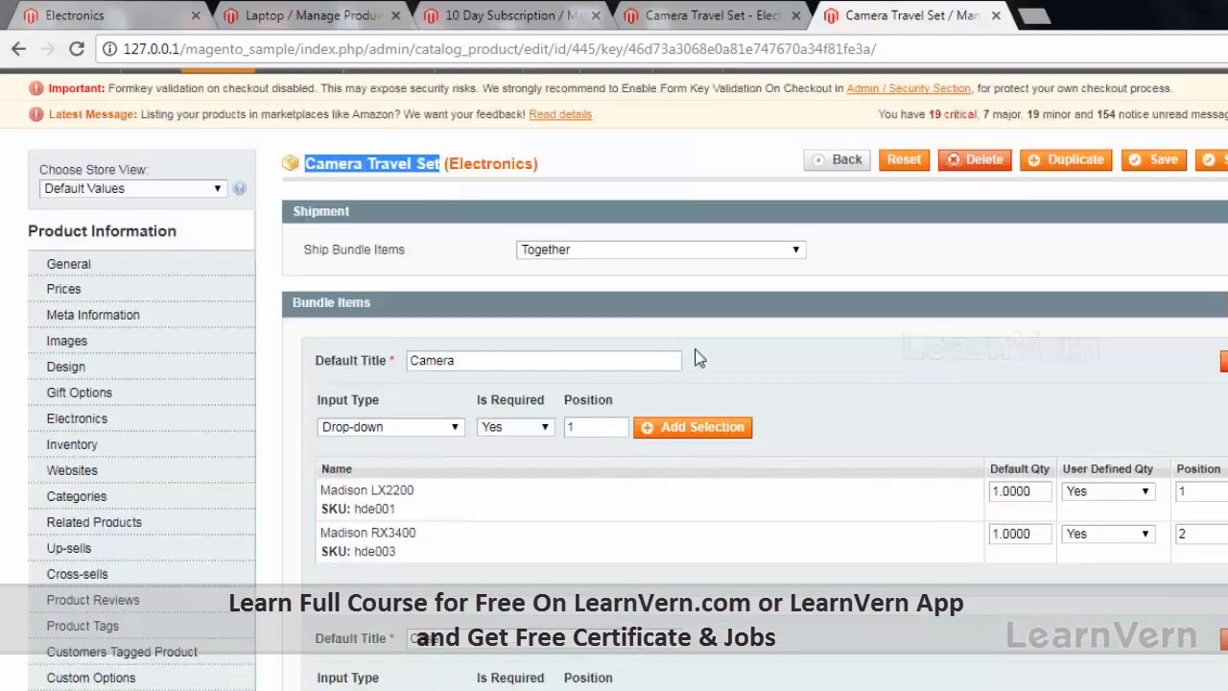
pyautogui.scroll(-3, 458, 350)
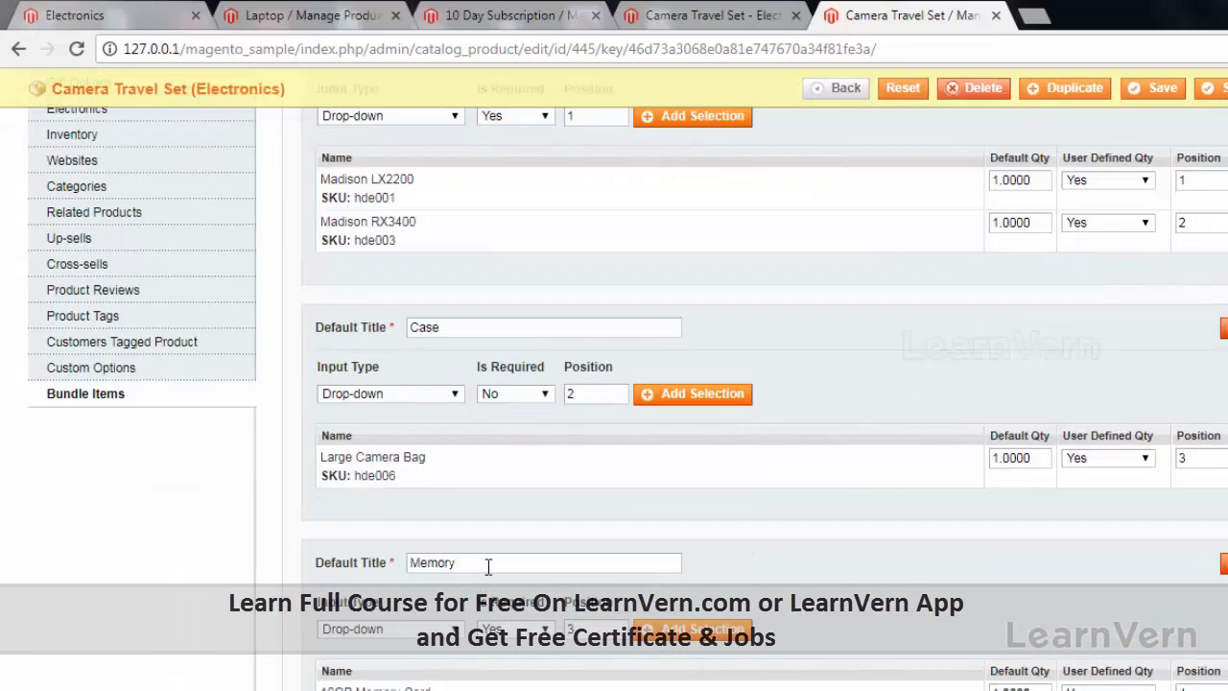
pyautogui.scroll(-3, 518, 568)
pyautogui.click(758, 27)
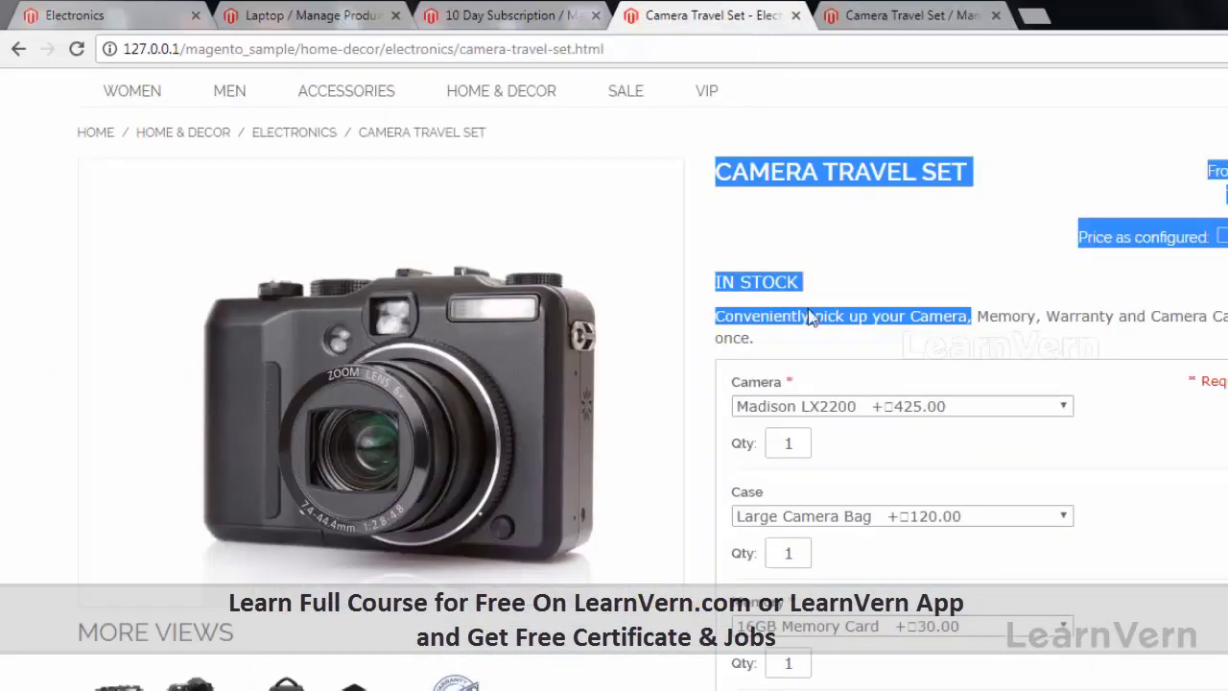
# Add the Camera Travel Set to the cart at 650.00, giving a 703.63 grand total.
pyautogui.scroll(-2, 786, 441)
pyautogui.click(827, 437)
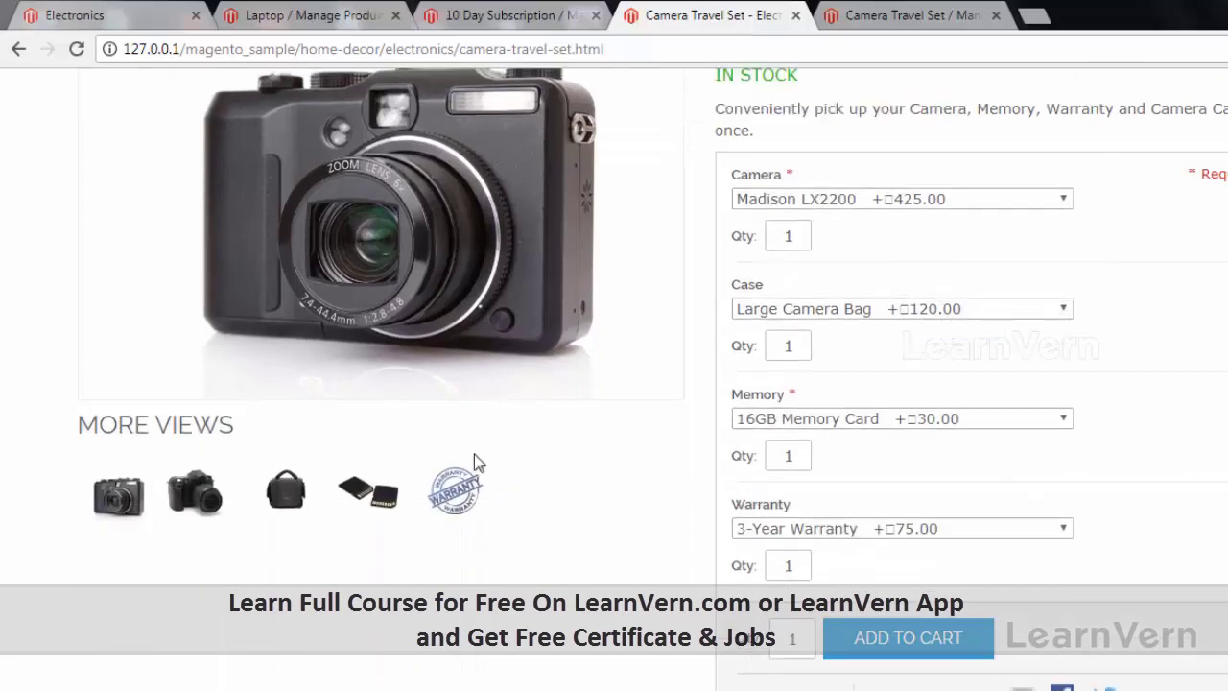
pyautogui.scroll(2, 589, 574)
pyautogui.scroll(-2, 592, 573)
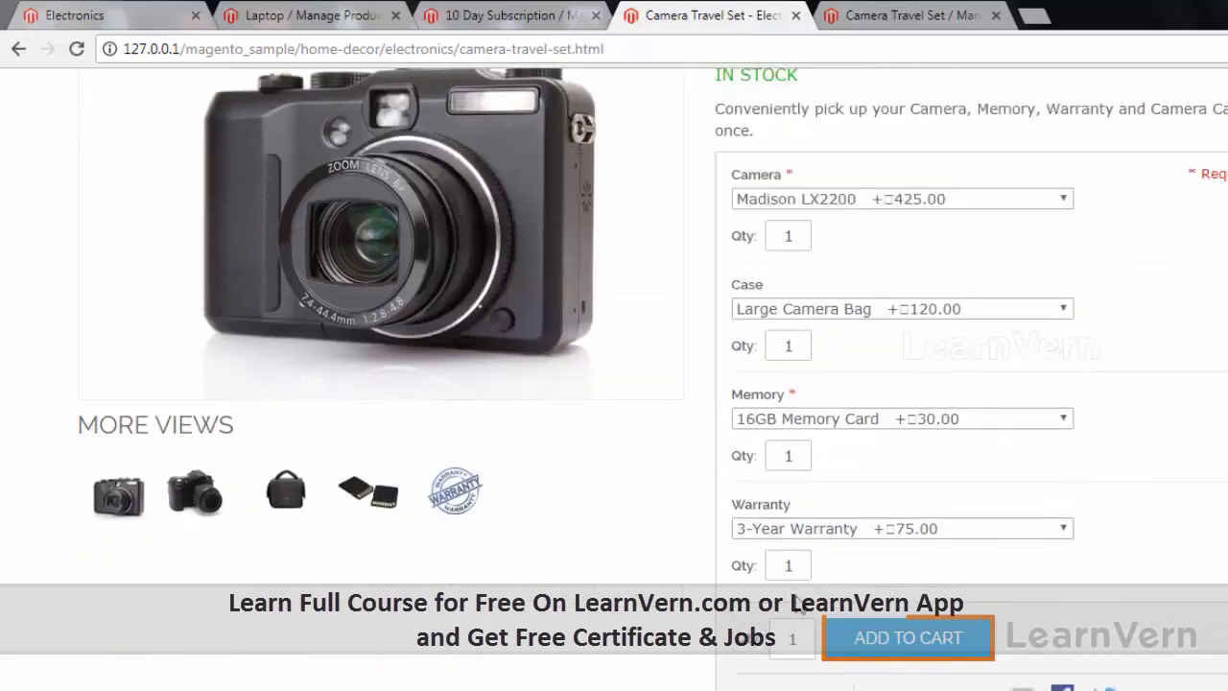
pyautogui.click(868, 637)
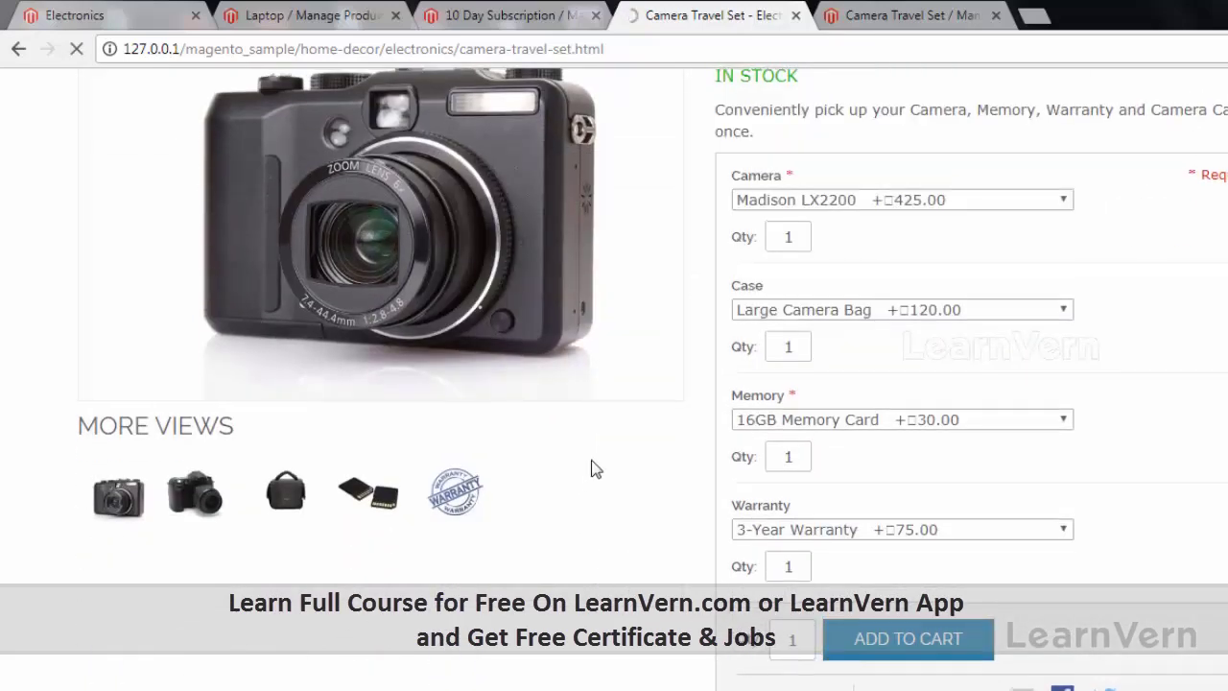
pyautogui.scroll(1, 1219, 542)
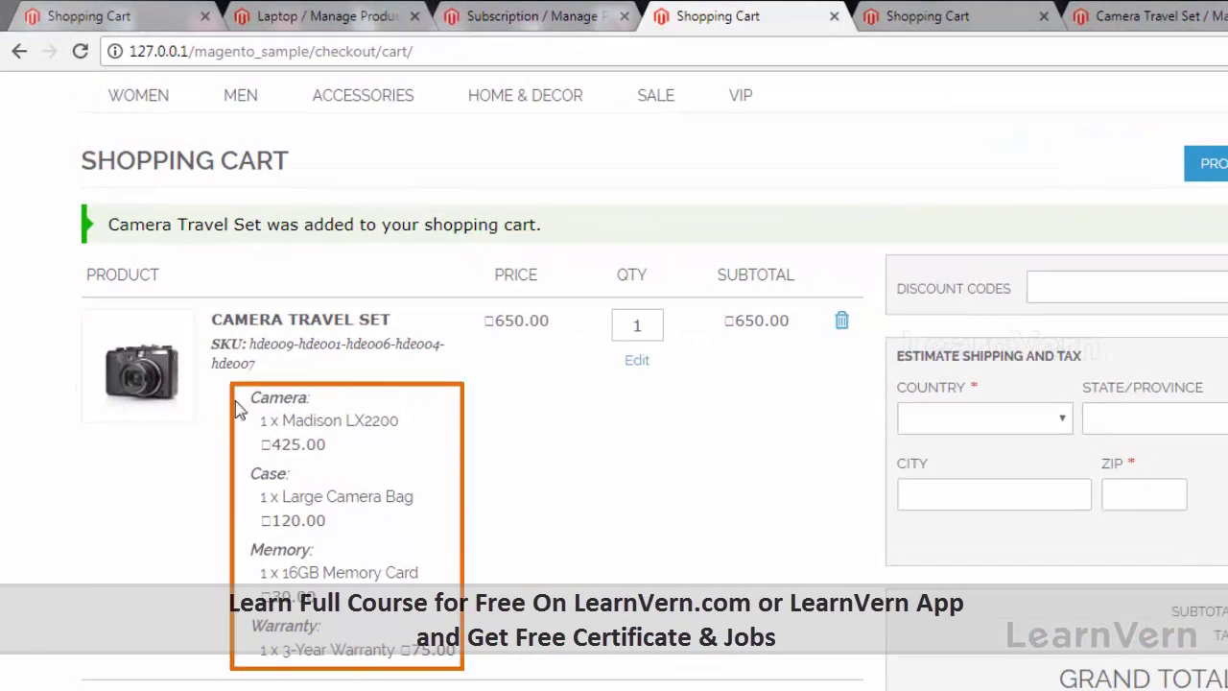
# Highlight the cart item's bundle options, including the camera choice and memory card price.
pyautogui.moveTo(241, 401)
pyautogui.mouseDown()
pyautogui.moveTo(359, 625)
pyautogui.moveTo(472, 655)
pyautogui.mouseUp()
pyautogui.click(242, 625)
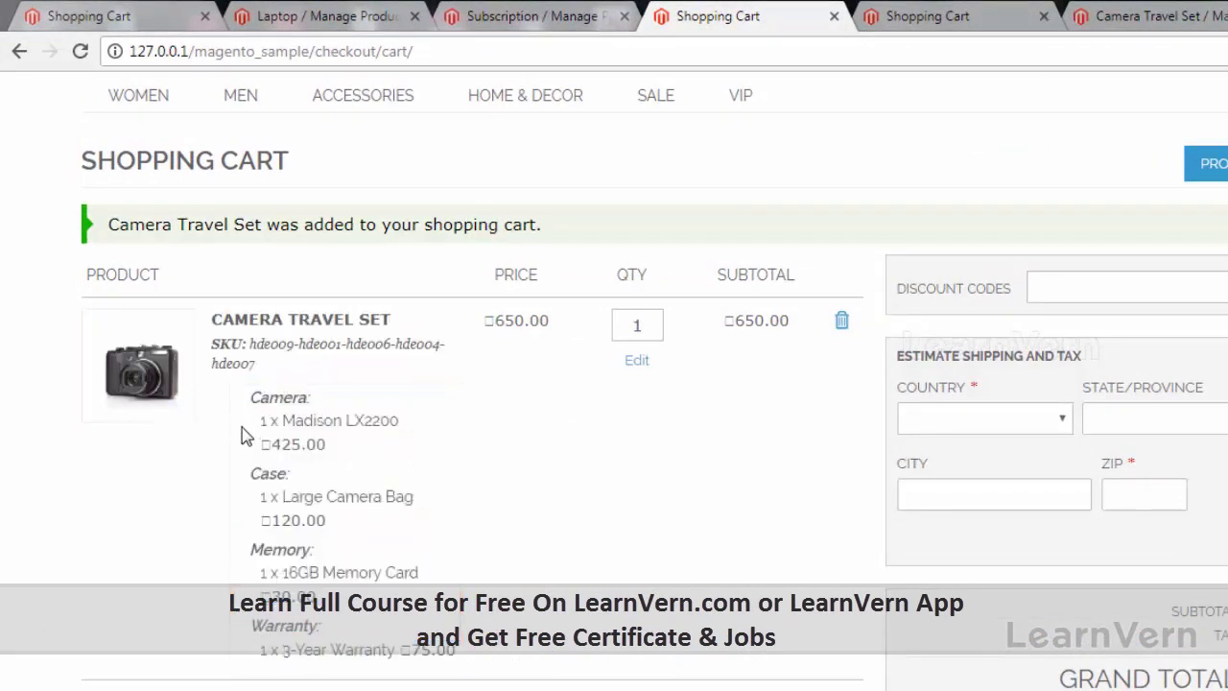
pyautogui.moveTo(318, 445); pyautogui.dragTo(270, 422)
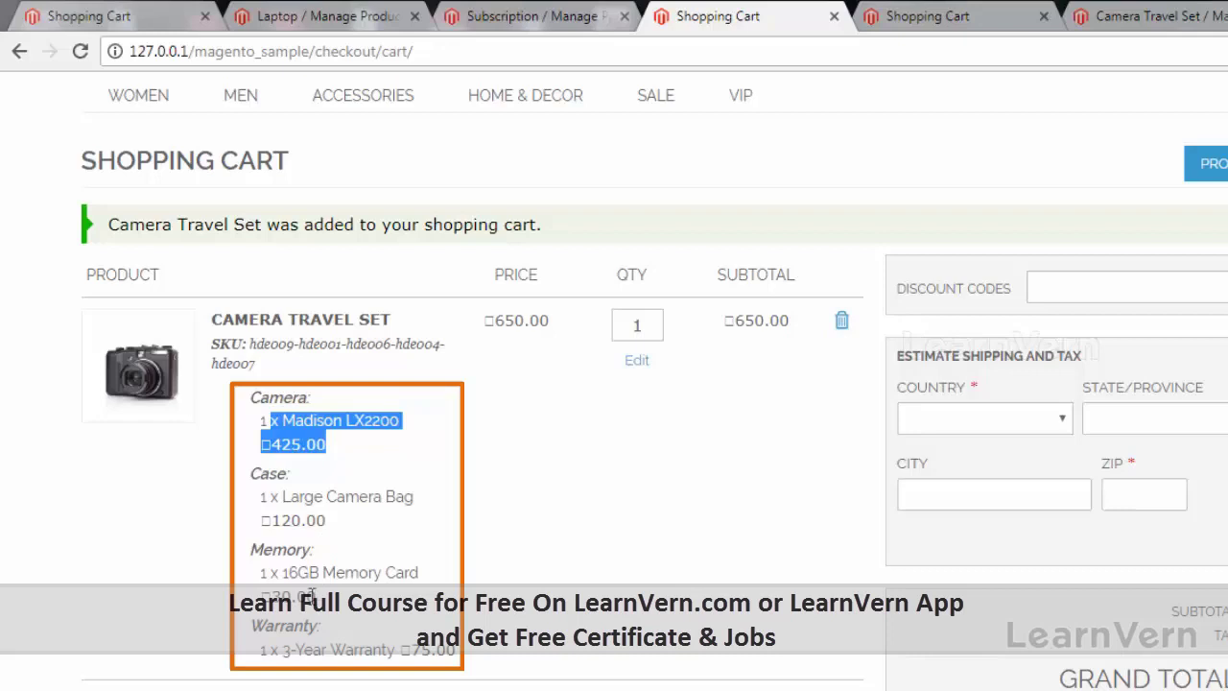
pyautogui.moveTo(314, 597); pyautogui.dragTo(253, 573)
# Empty the shopping cart and return to the admin product edit page.
pyautogui.click(587, 552)
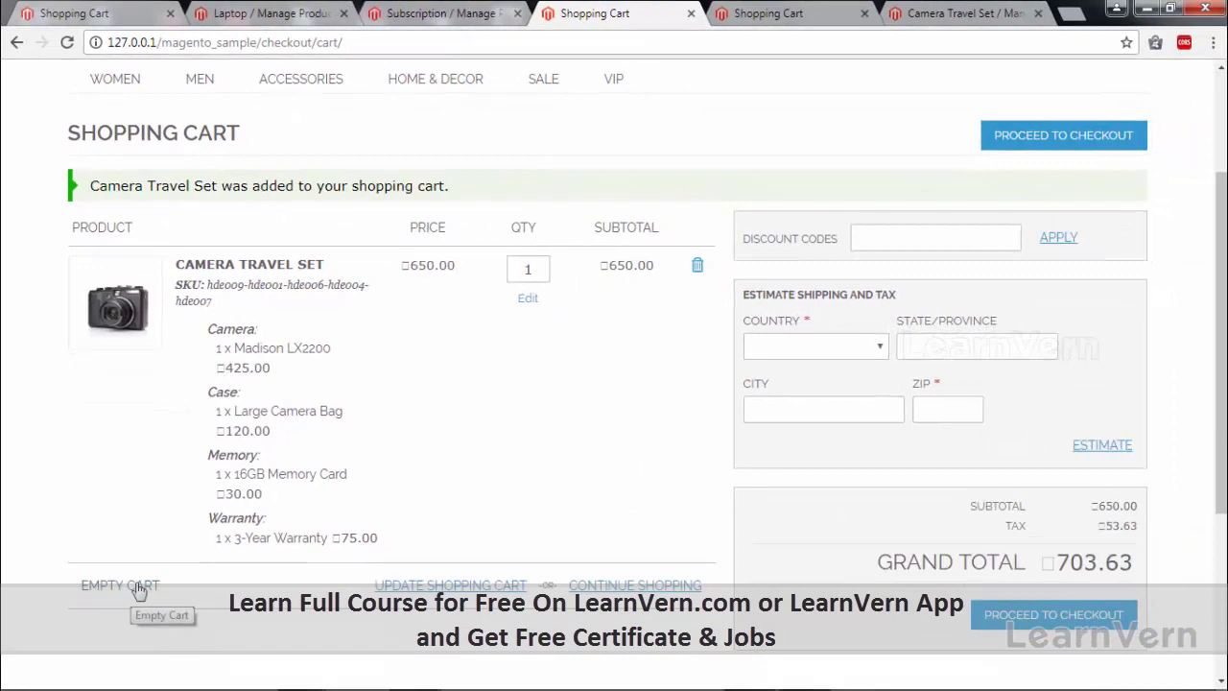
pyautogui.click(139, 587)
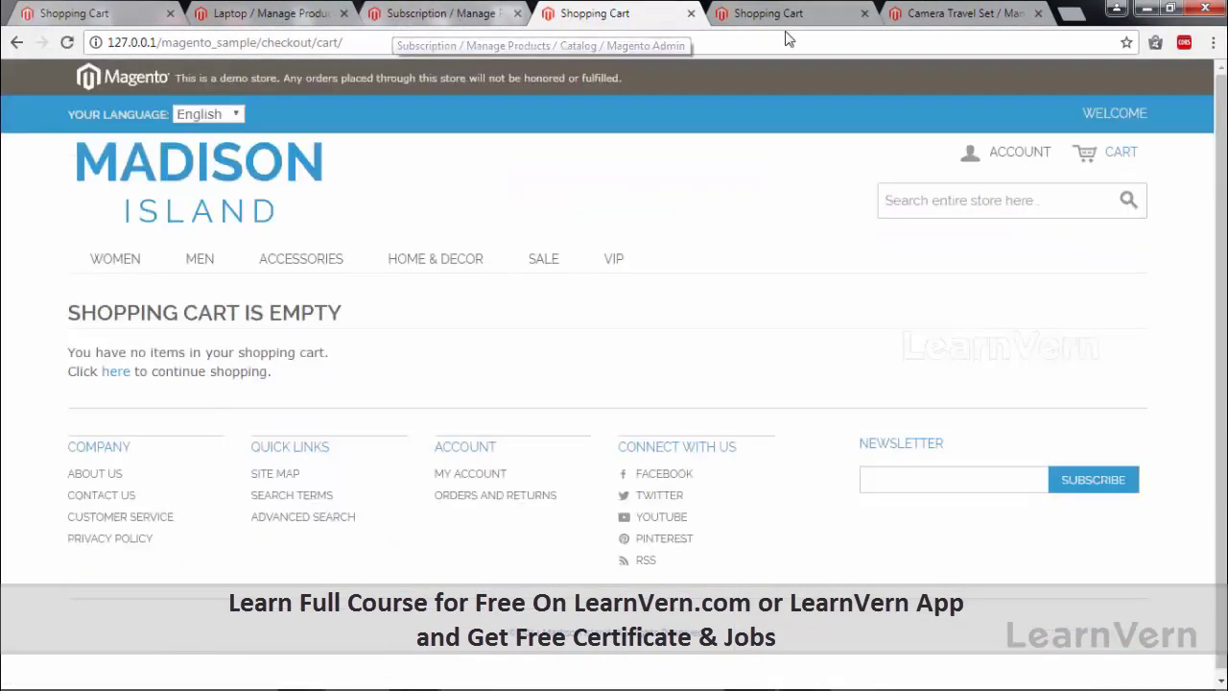
pyautogui.click(921, 22)
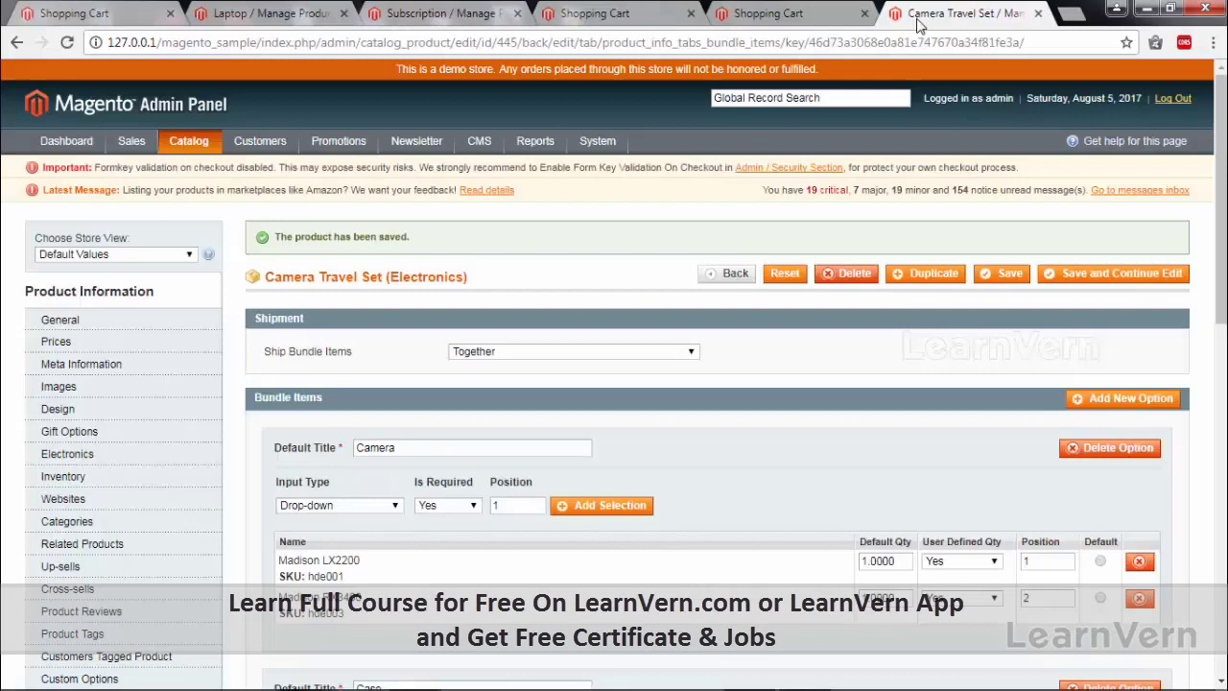
# Reopen Camera Travel Set for editing from Catalog > Manage Products.
pyautogui.moveTo(188, 144)
pyautogui.click(206, 164)
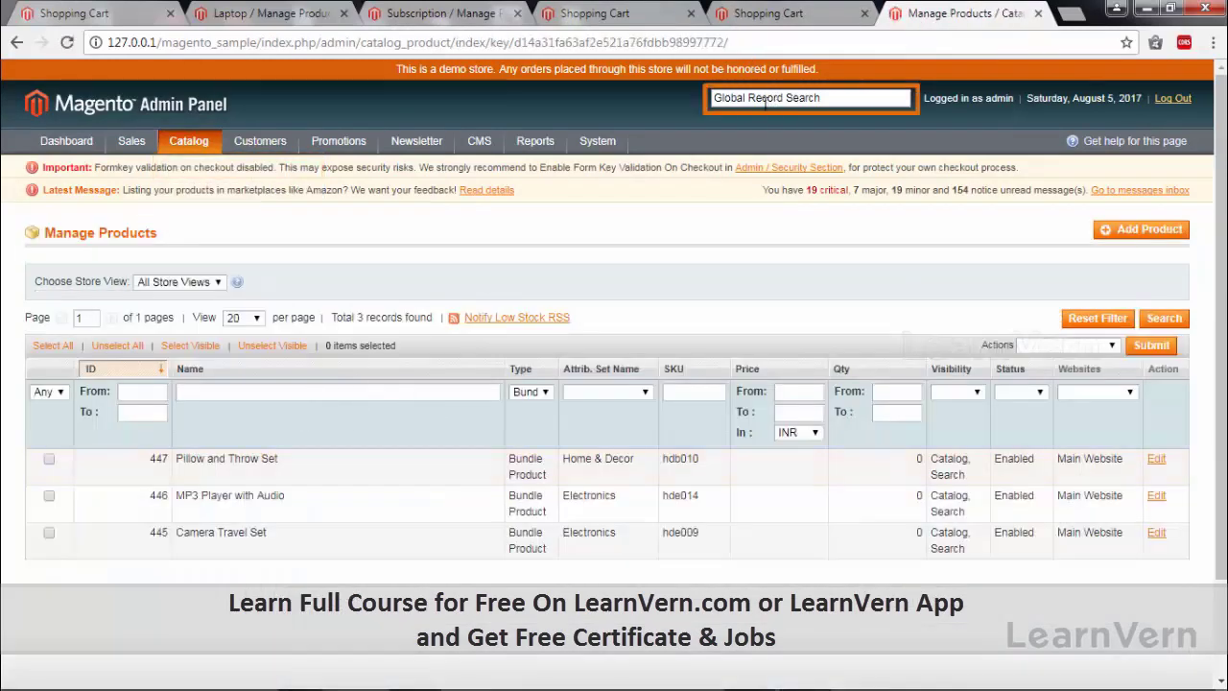
pyautogui.click(279, 548)
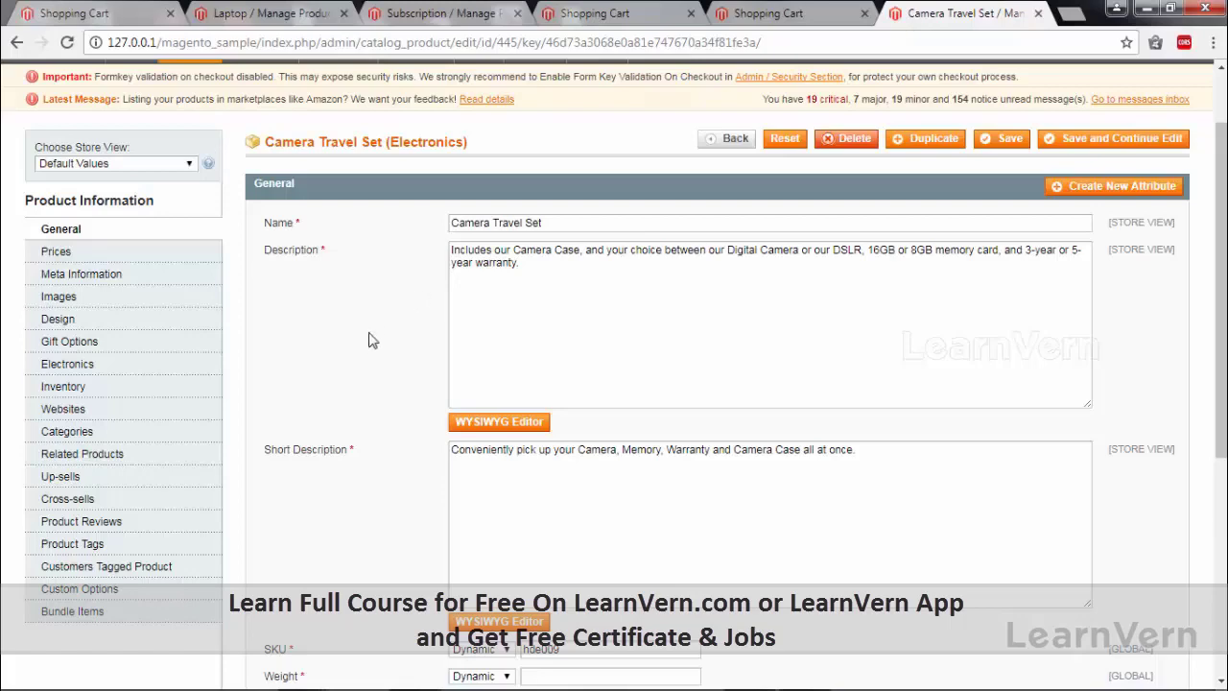
pyautogui.scroll(-1, 347, 360)
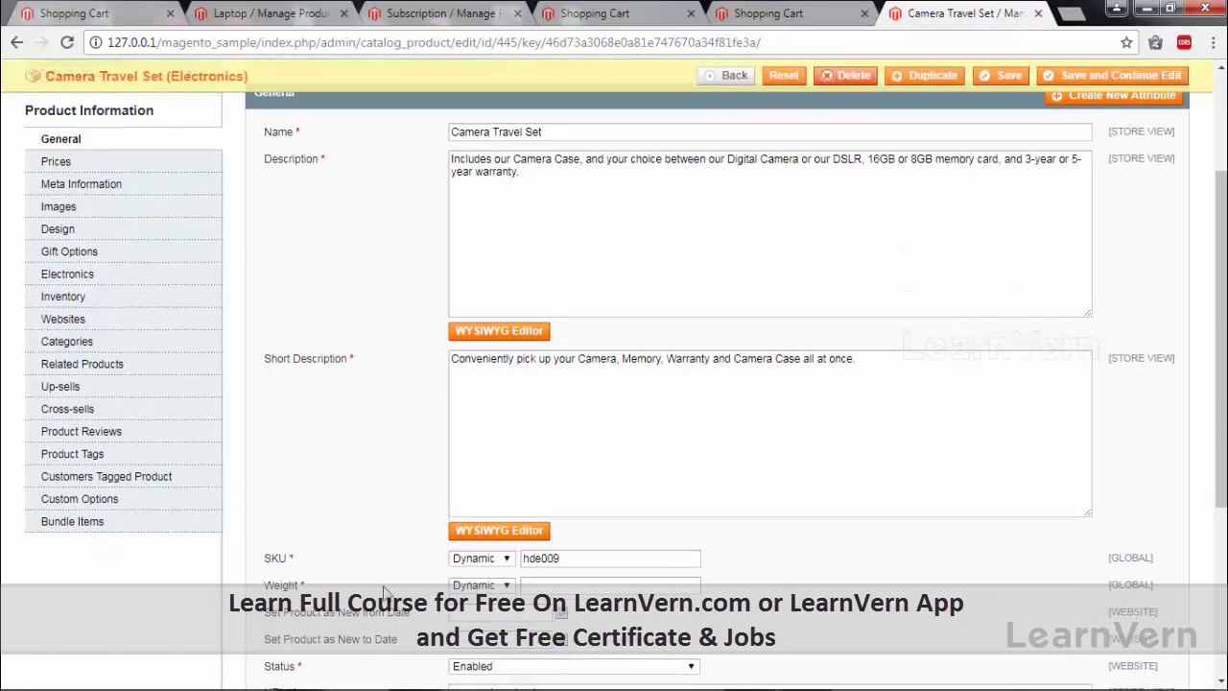
pyautogui.click(492, 561)
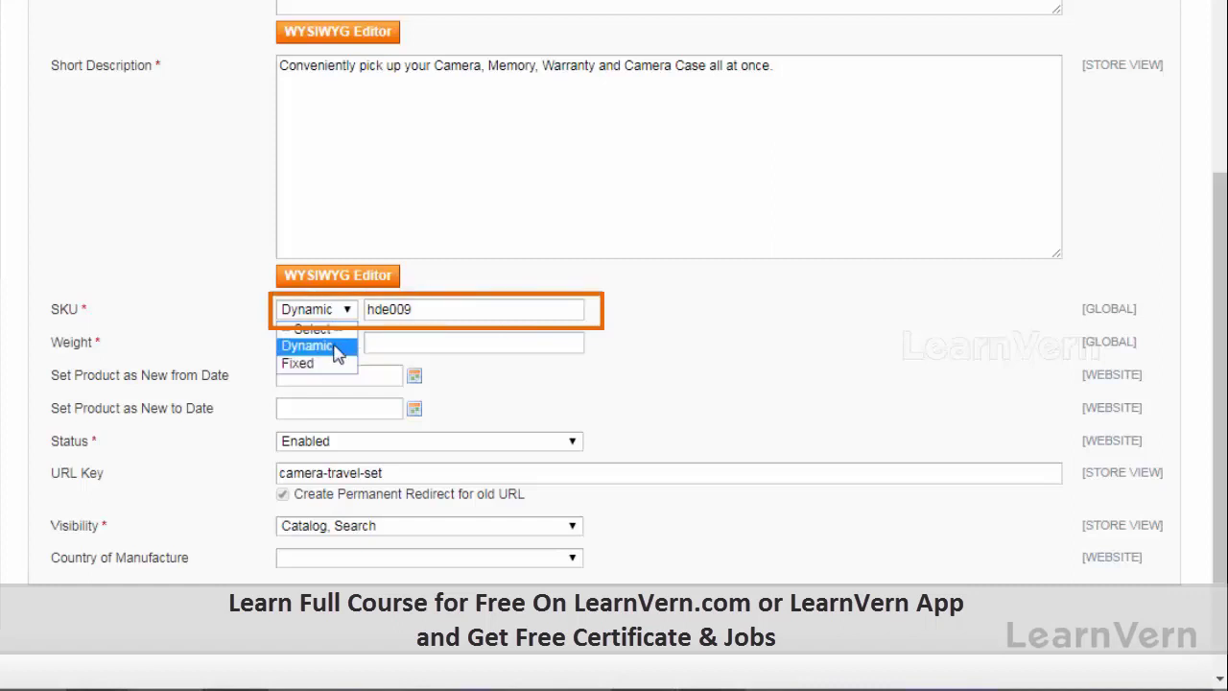
pyautogui.click(336, 347)
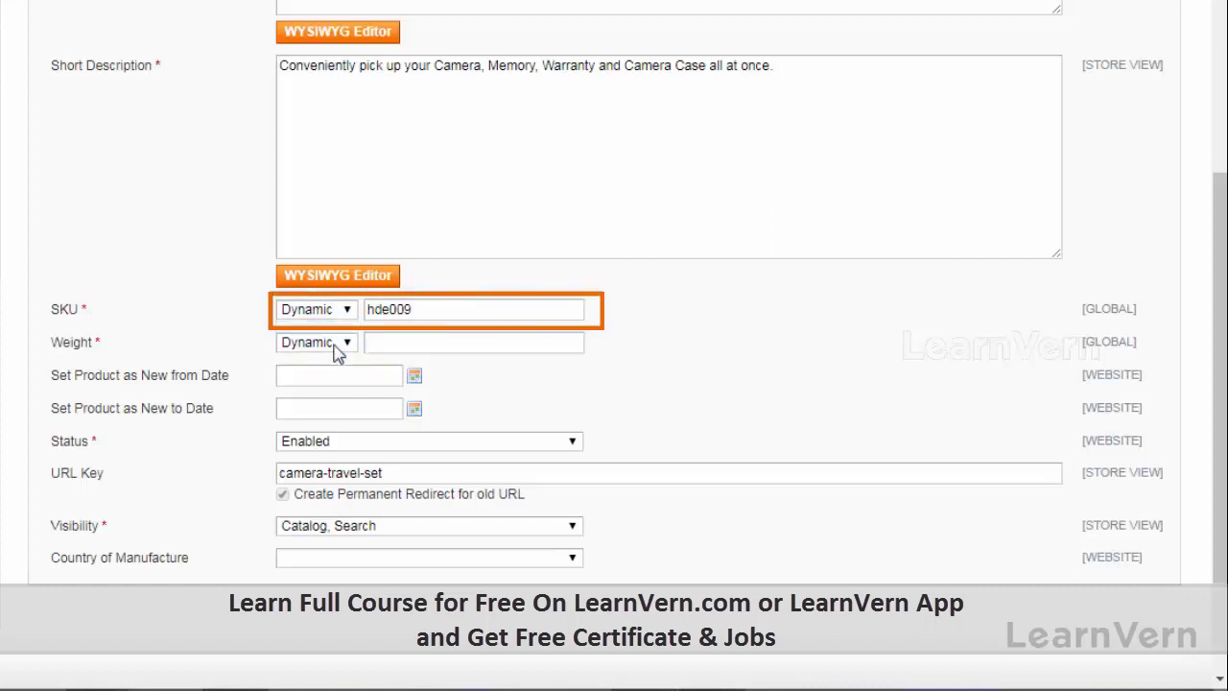
pyautogui.doubleClick(404, 310)
pyautogui.click(420, 309)
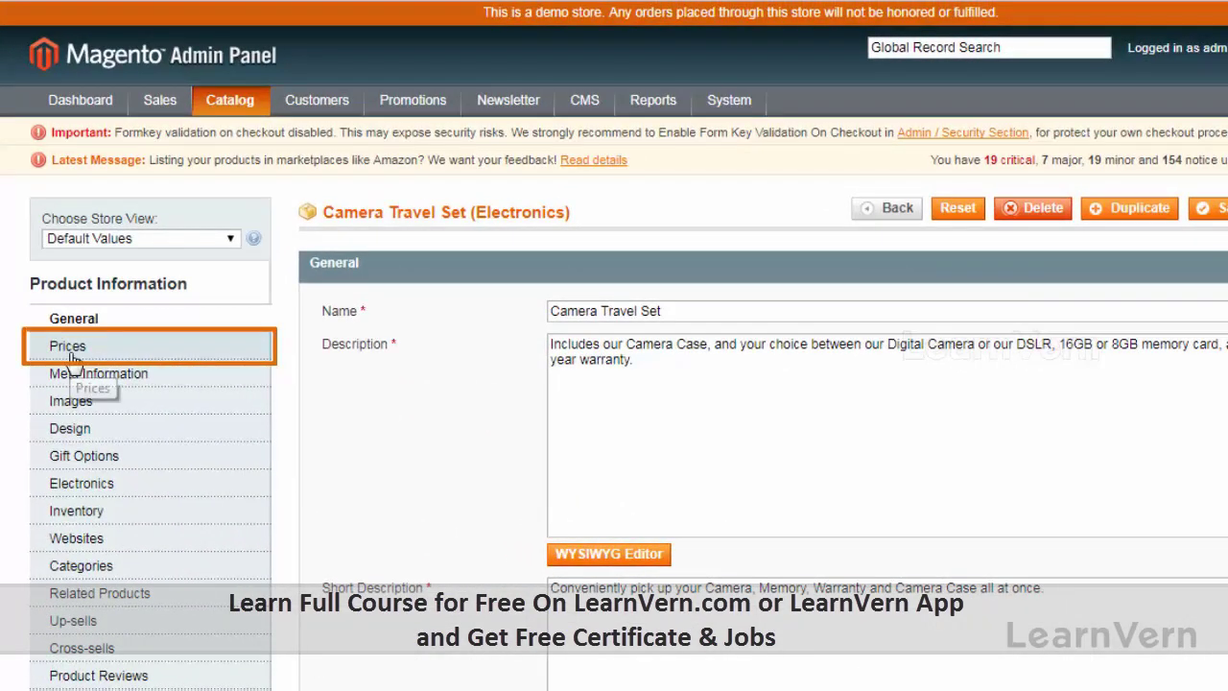
# Check the bundle's Prices section, keeping Price View as Price Range, then view the cart.
pyautogui.click(69, 351)
pyautogui.scroll(-3, 487, 179)
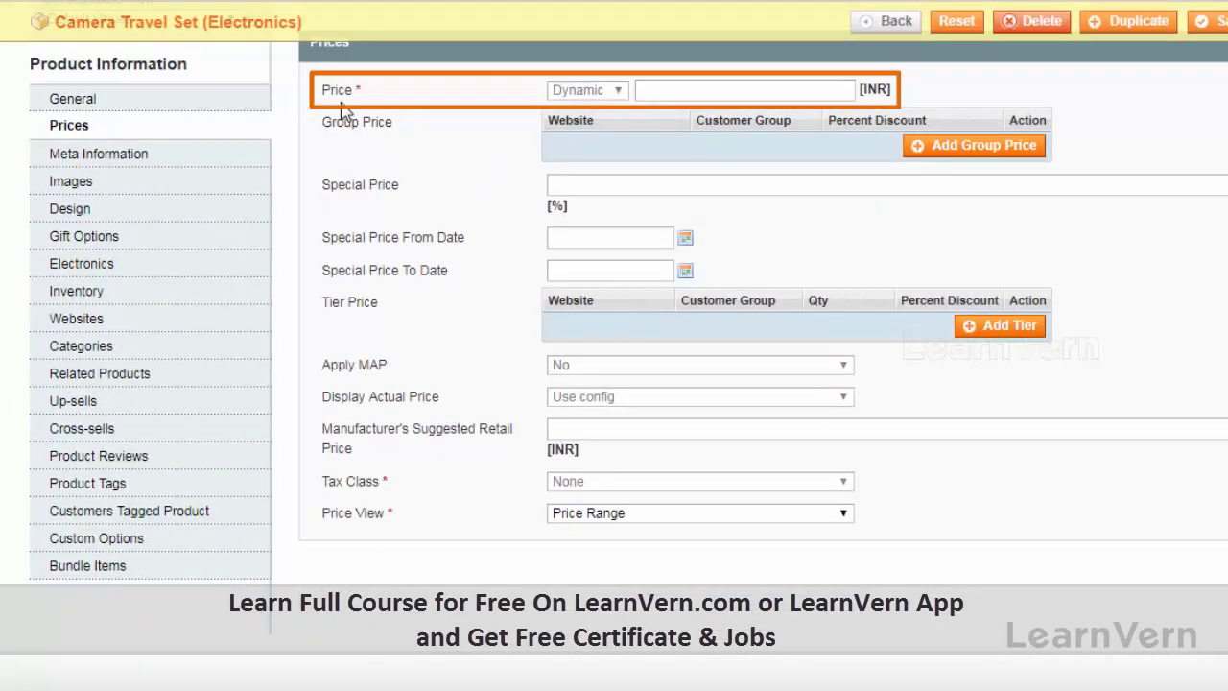
pyautogui.scroll(3, 493, 190)
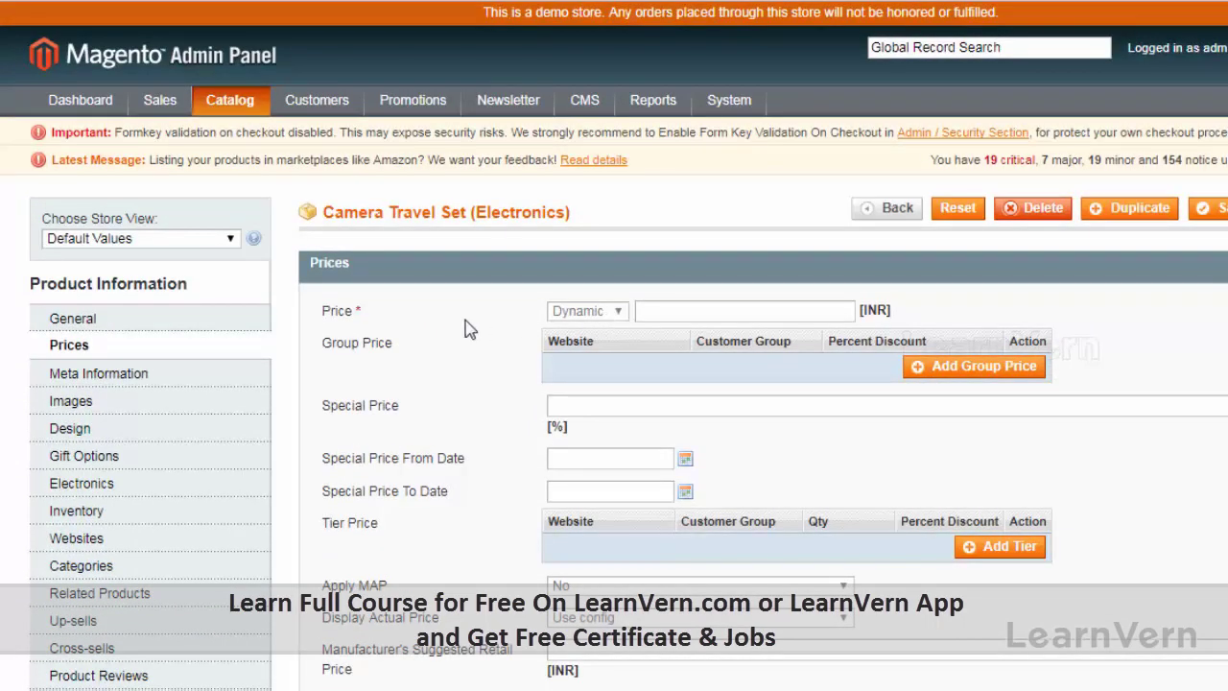
pyautogui.scroll(-3, 470, 329)
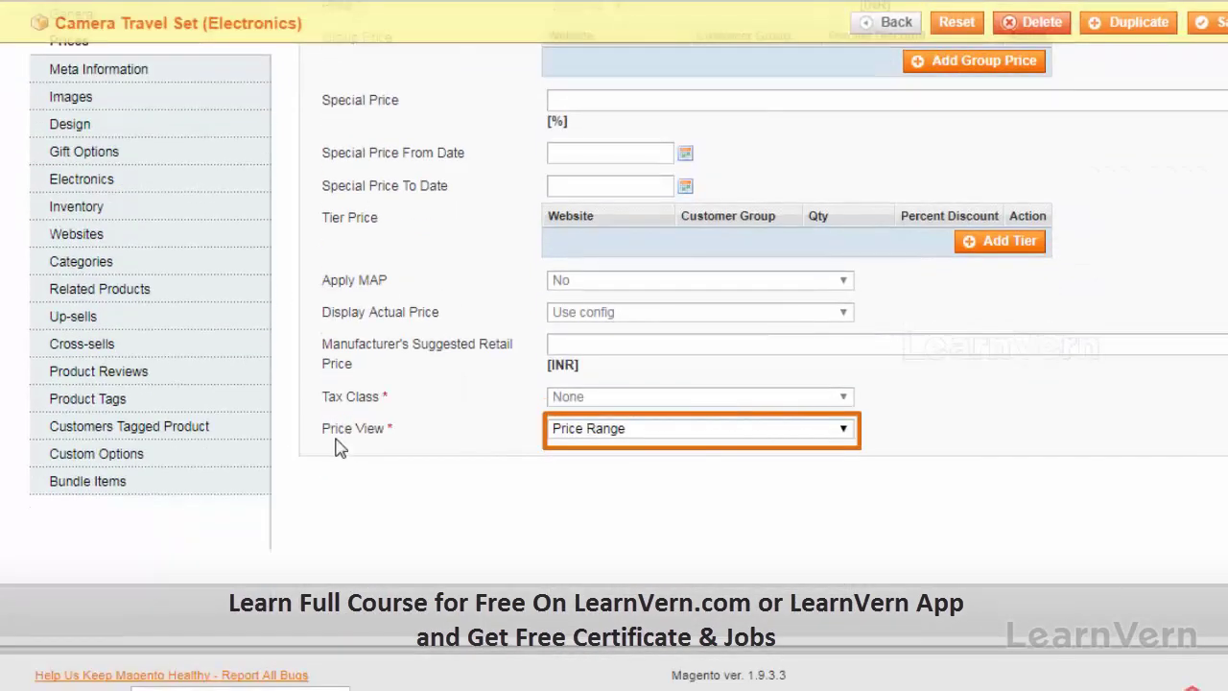
pyautogui.click(589, 434)
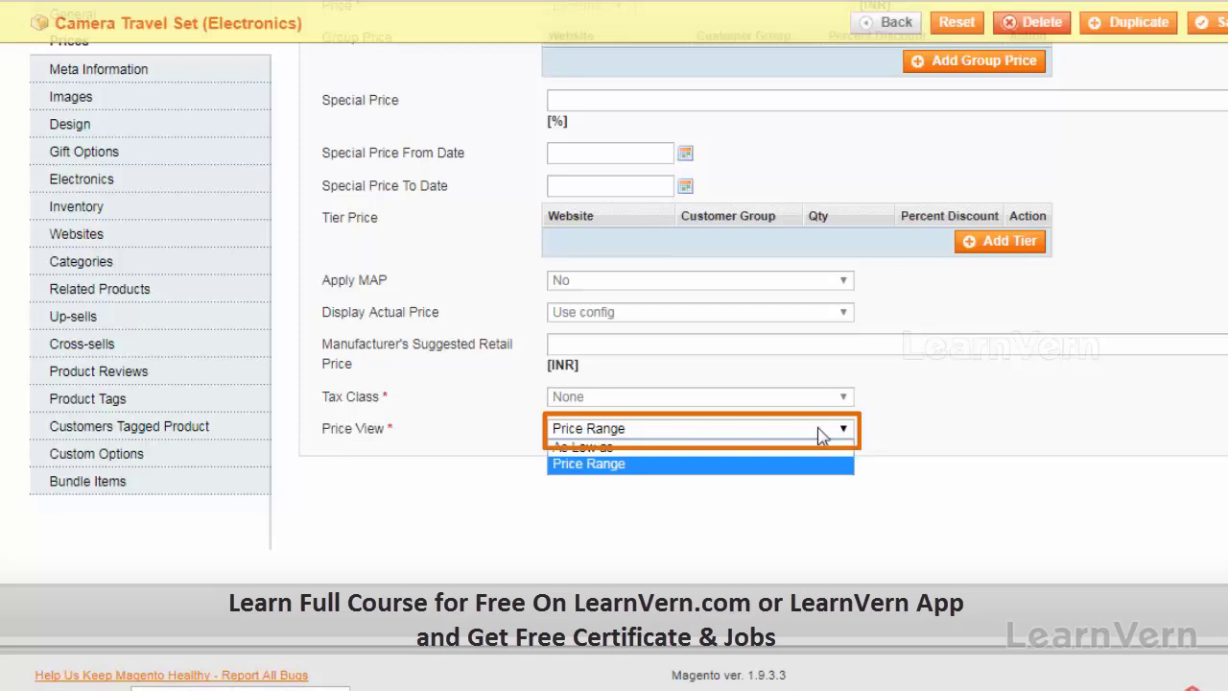
pyautogui.click(815, 464)
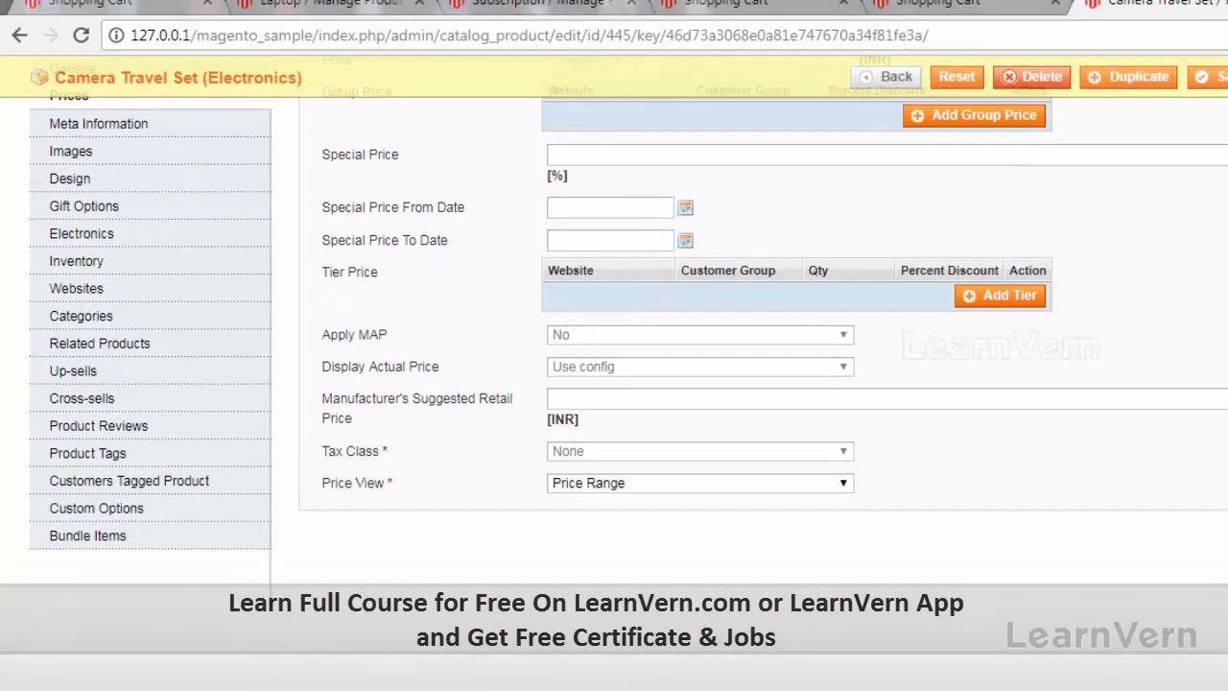
pyautogui.click(726, 4)
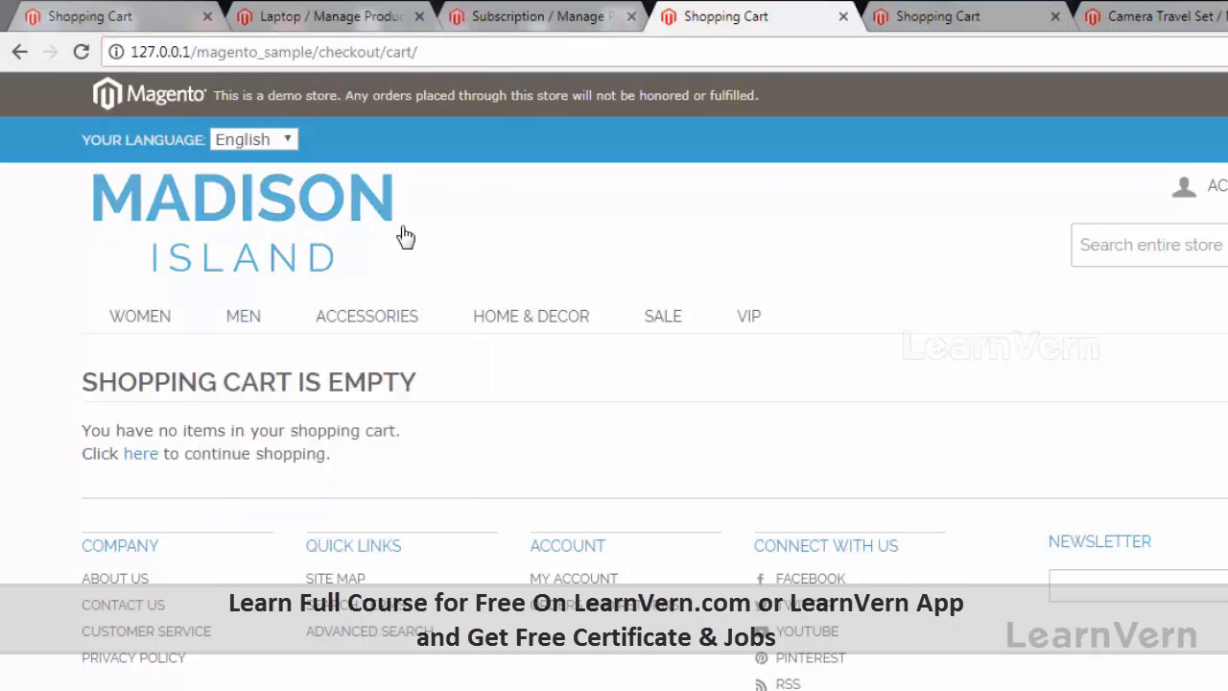
# Go to Home & Decor > Electronics through the storefront menu.
pyautogui.moveTo(371, 331)
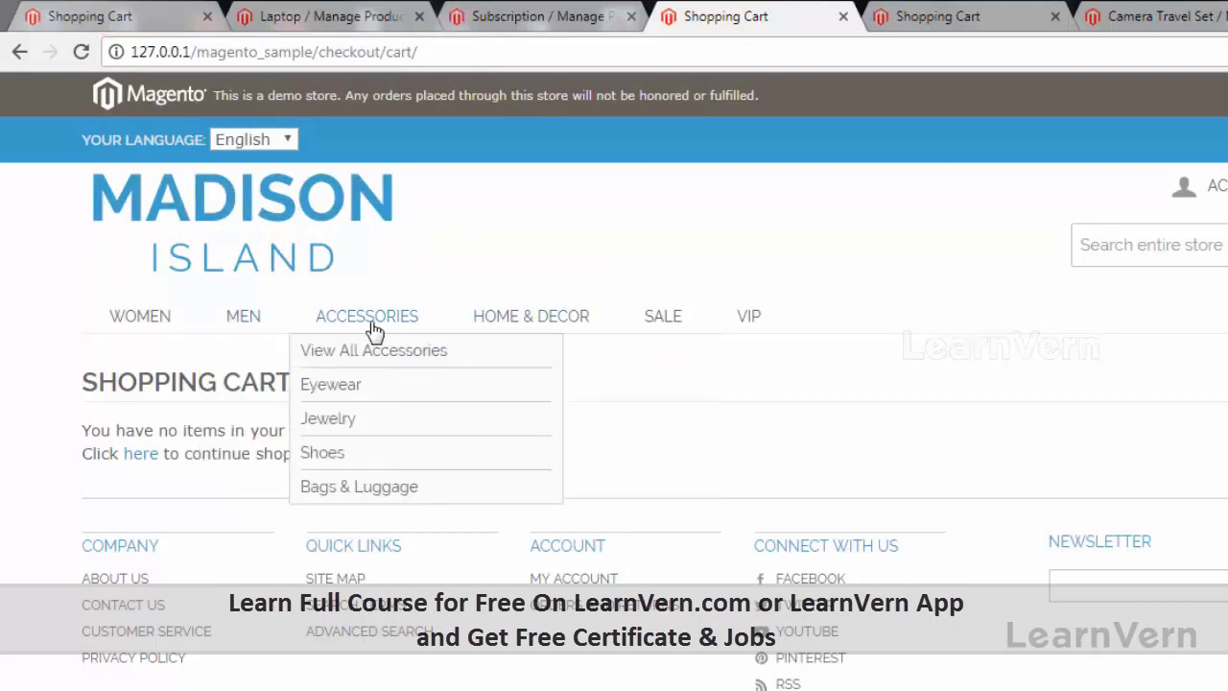
pyautogui.moveTo(569, 326)
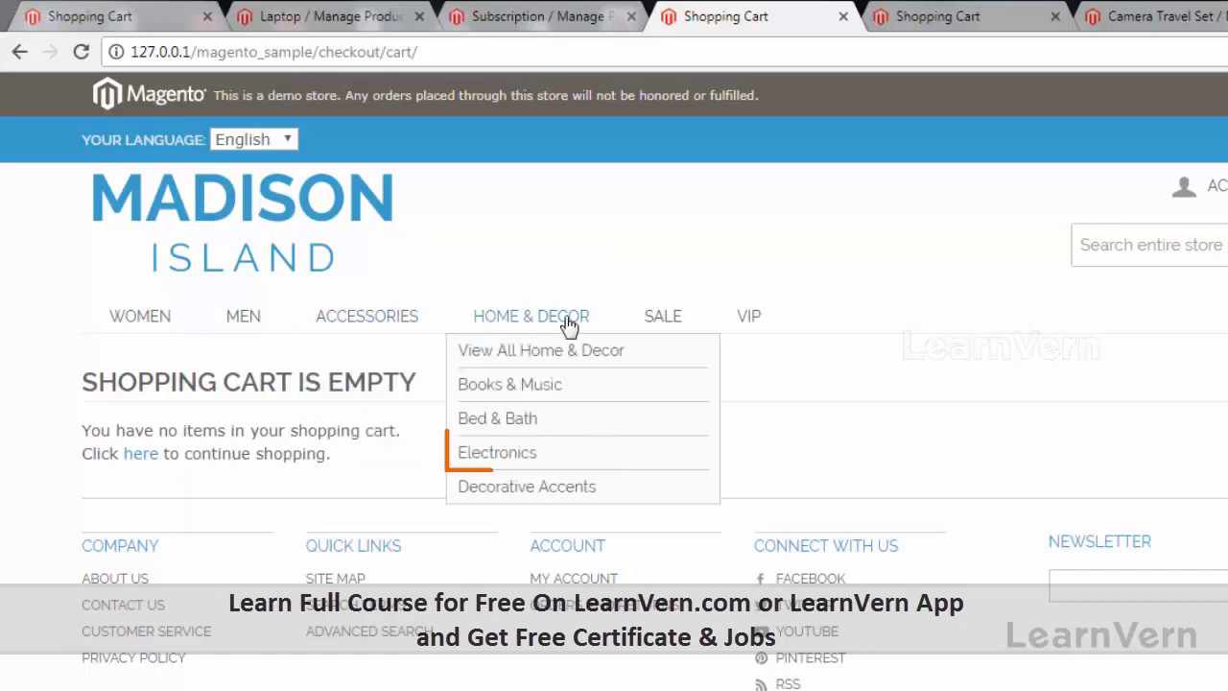
pyautogui.click(473, 452)
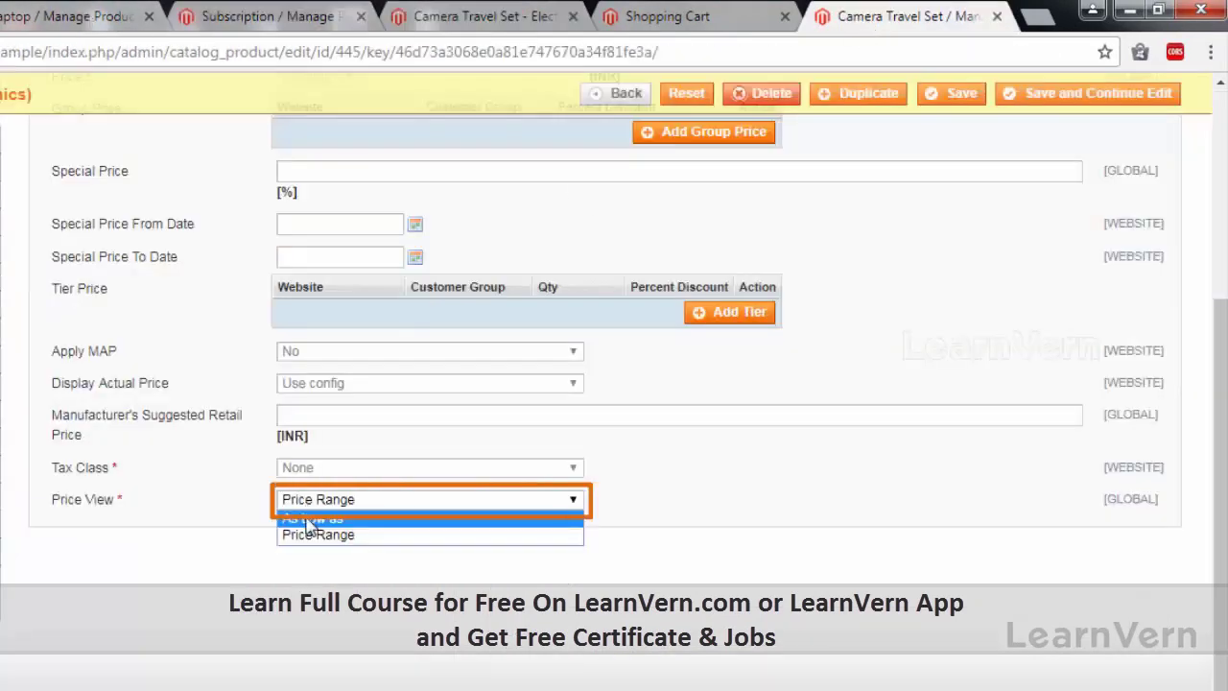
# Set the bundle's Price View to As Low as and save the product.
pyautogui.click(308, 518)
pyautogui.click(1063, 105)
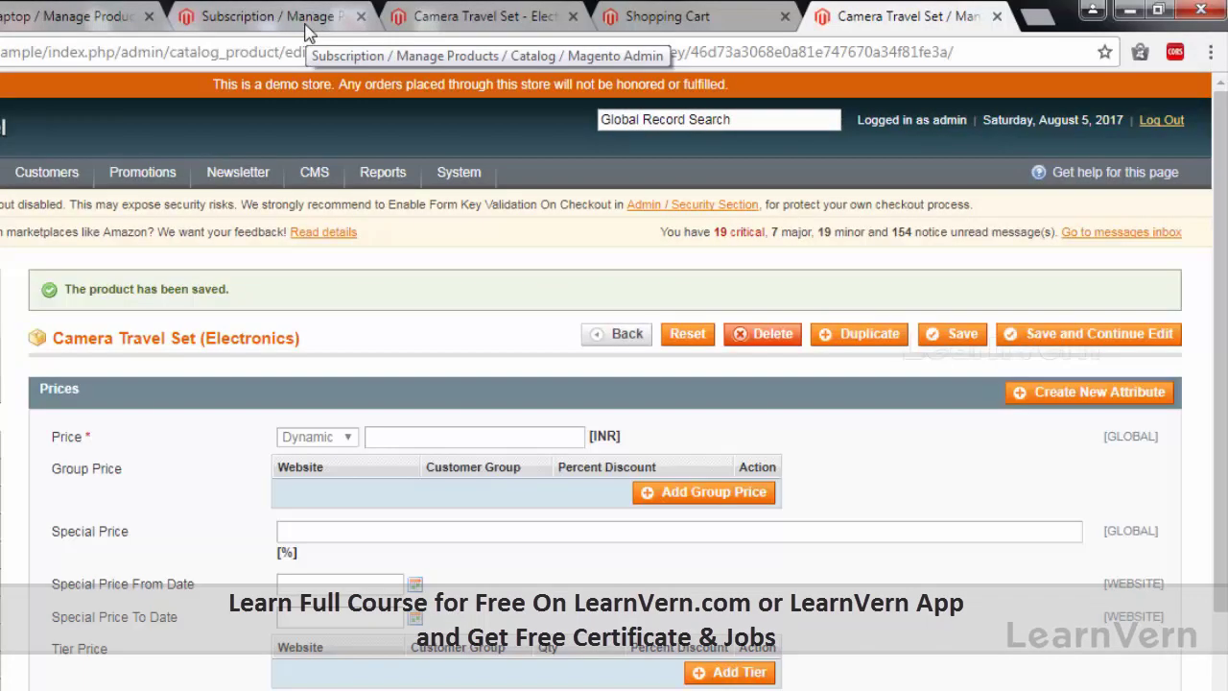
pyautogui.click(306, 30)
# Confirm the storefront page shows 'As low as 445.00', then return to the admin editor.
pyautogui.click(614, 17)
pyautogui.click(451, 19)
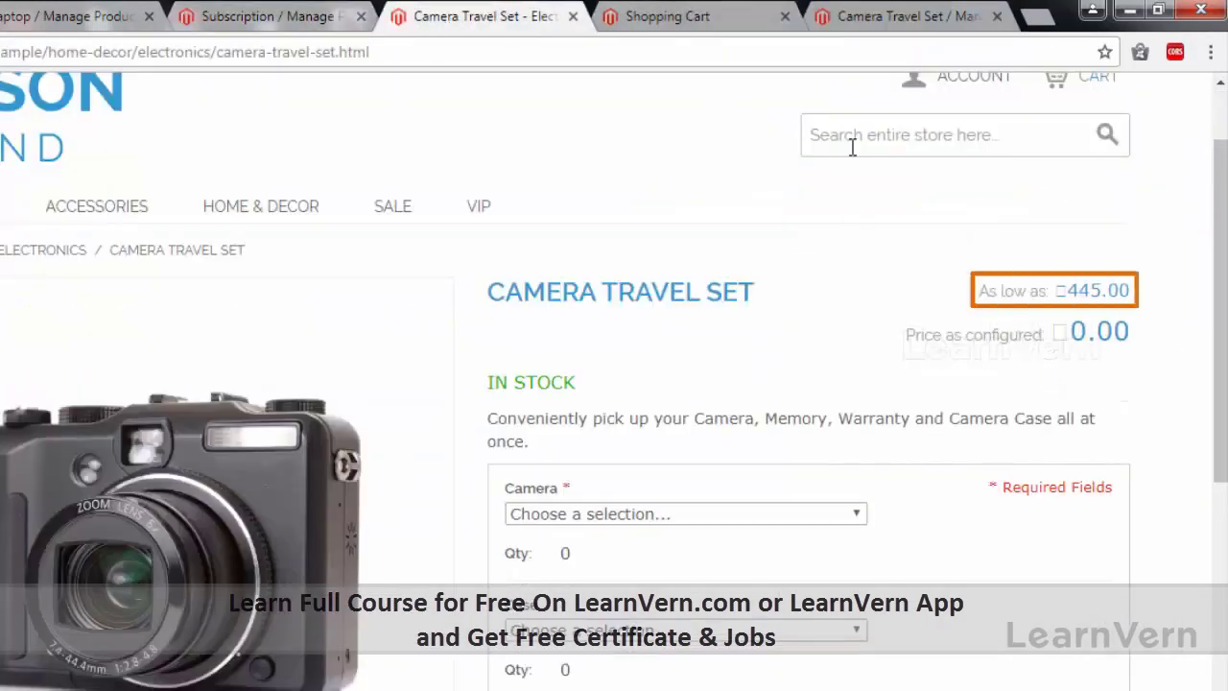
pyautogui.moveTo(968, 305); pyautogui.dragTo(1152, 288)
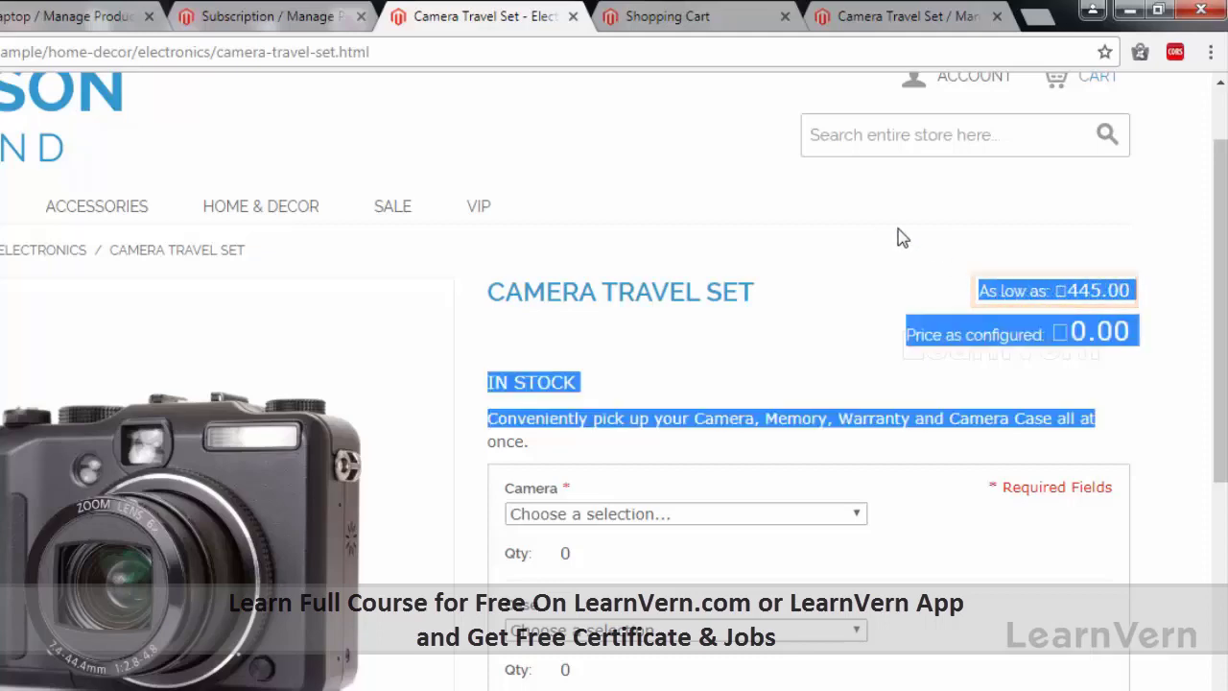
pyautogui.click(853, 276)
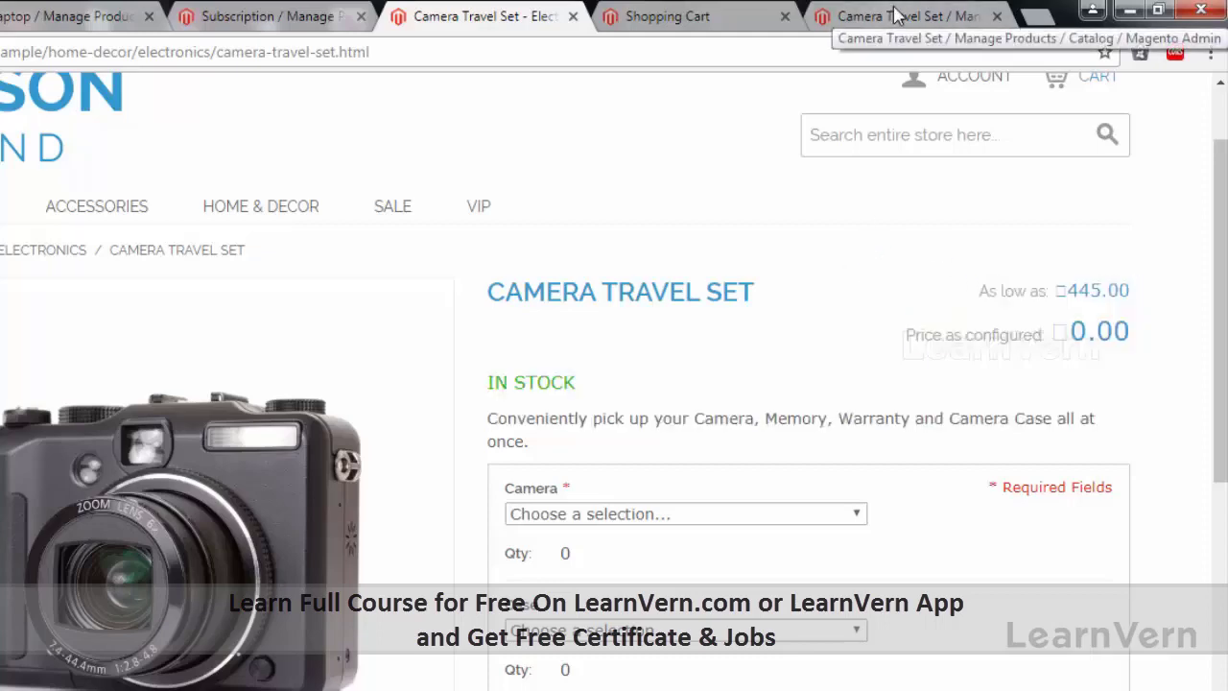
pyautogui.click(894, 13)
pyautogui.scroll(-5, 128, 299)
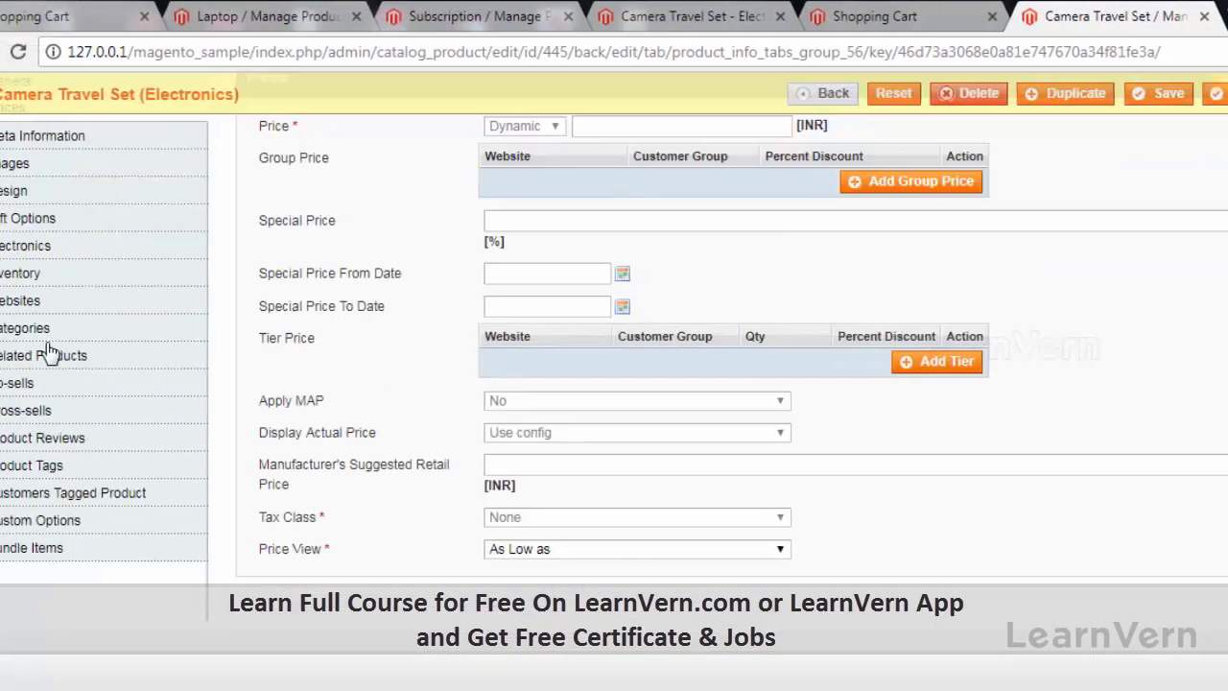
# Show Bundle Items, where the required Camera option lists Madison LX2200 and Madison RX3400.
pyautogui.click(100, 548)
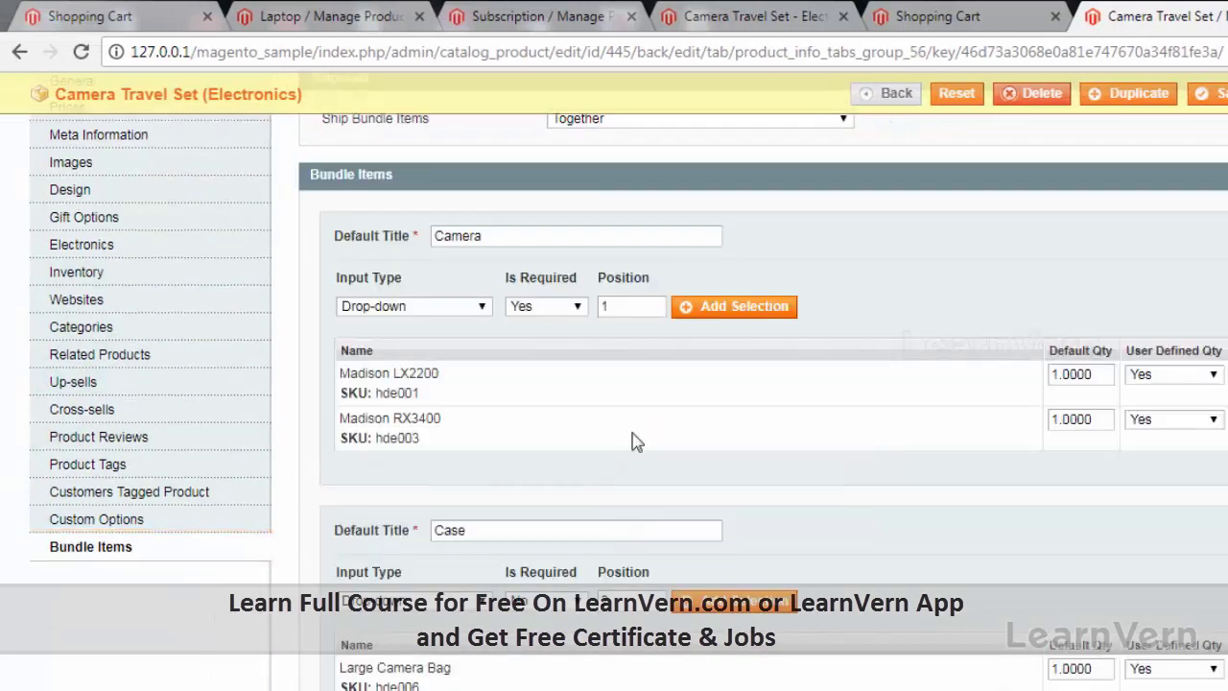
pyautogui.scroll(1, 633, 442)
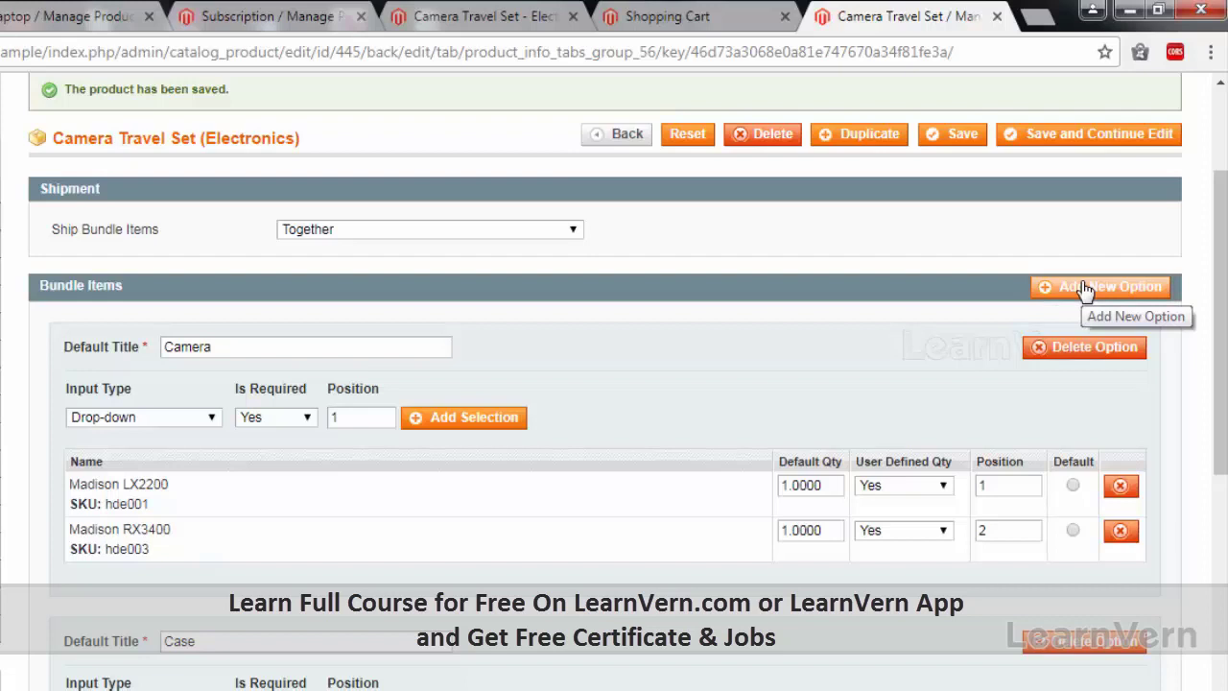
# Add a new bundle option titled 'Ear Buds' and look through its input type choices.
pyautogui.click(1084, 290)
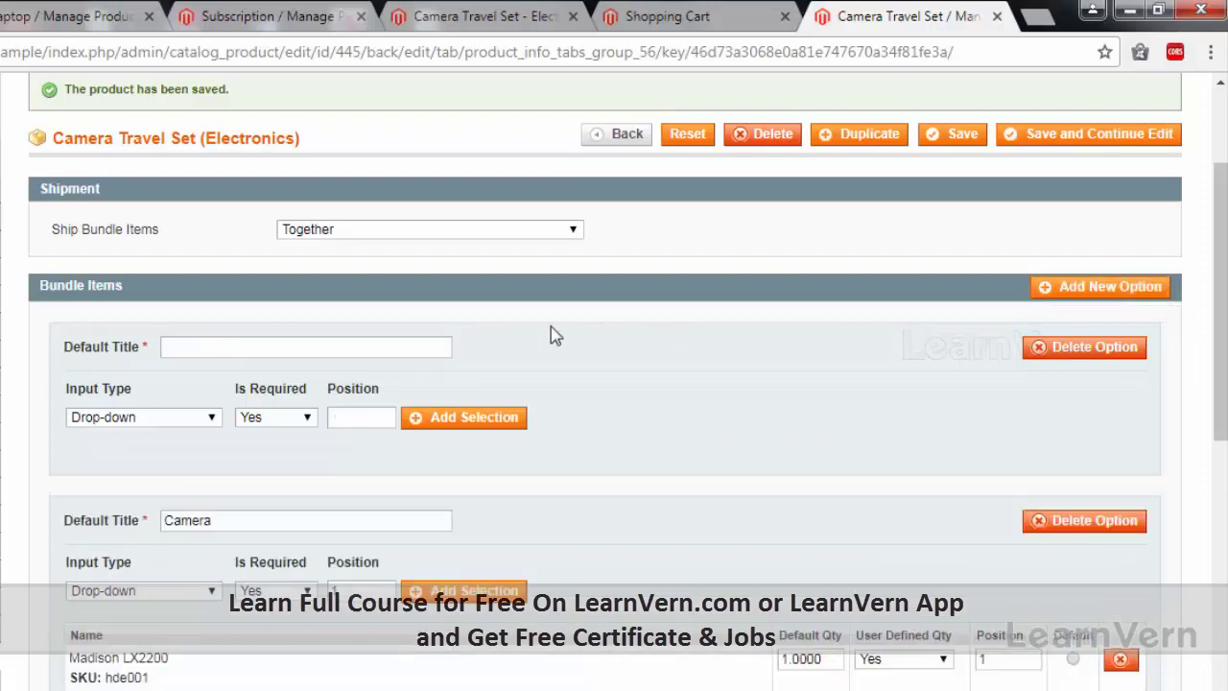
pyautogui.click(390, 348)
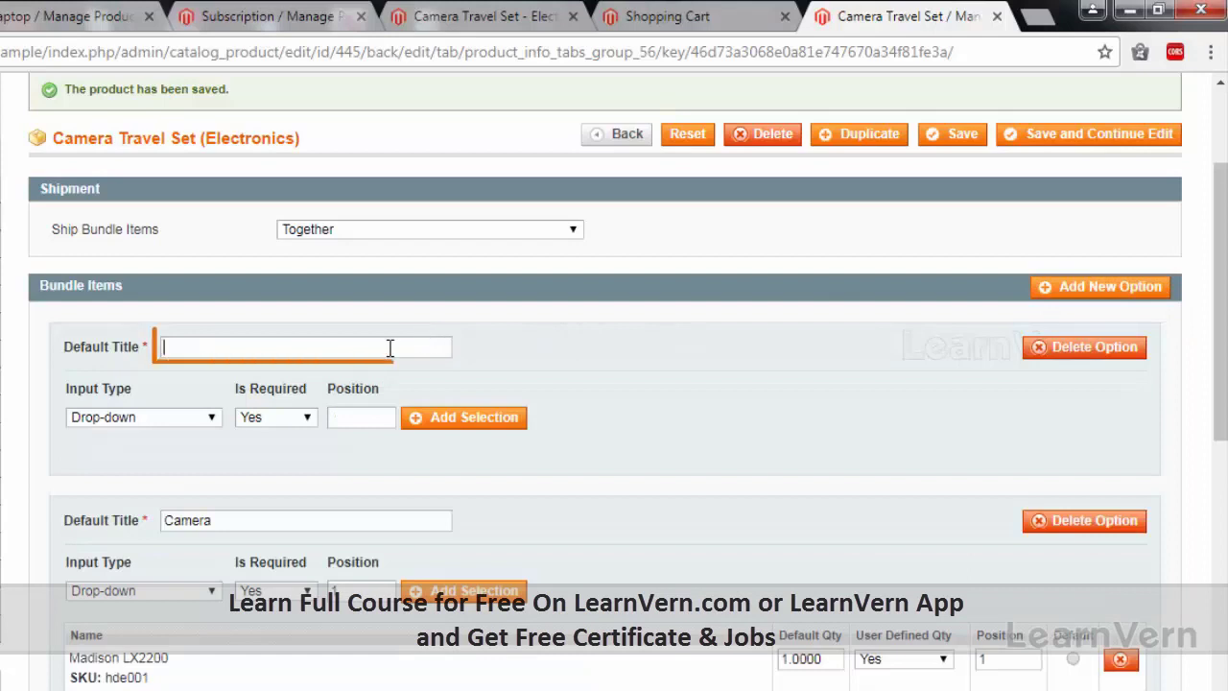
pyautogui.write('Ear Bud')
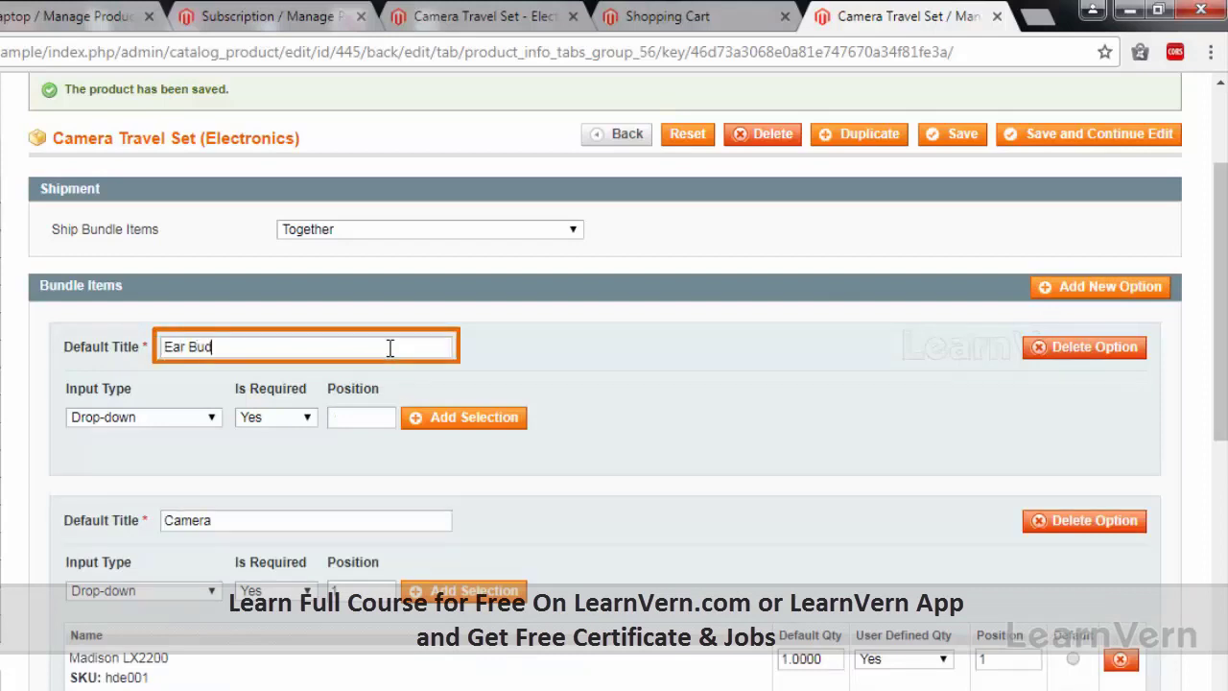
pyautogui.write('s')
pyautogui.click(144, 417)
pyautogui.scroll(-2, 156, 623)
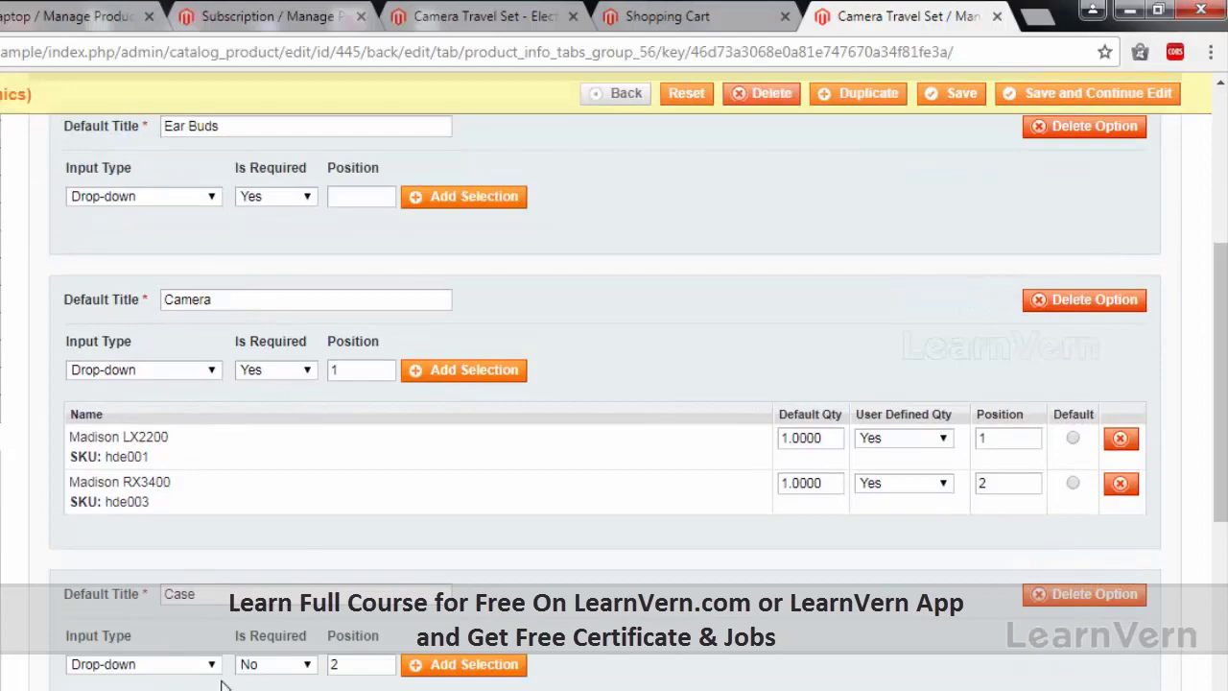
pyautogui.scroll(-2, 140, 571)
pyautogui.scroll(-3, 151, 662)
pyautogui.scroll(4, 151, 659)
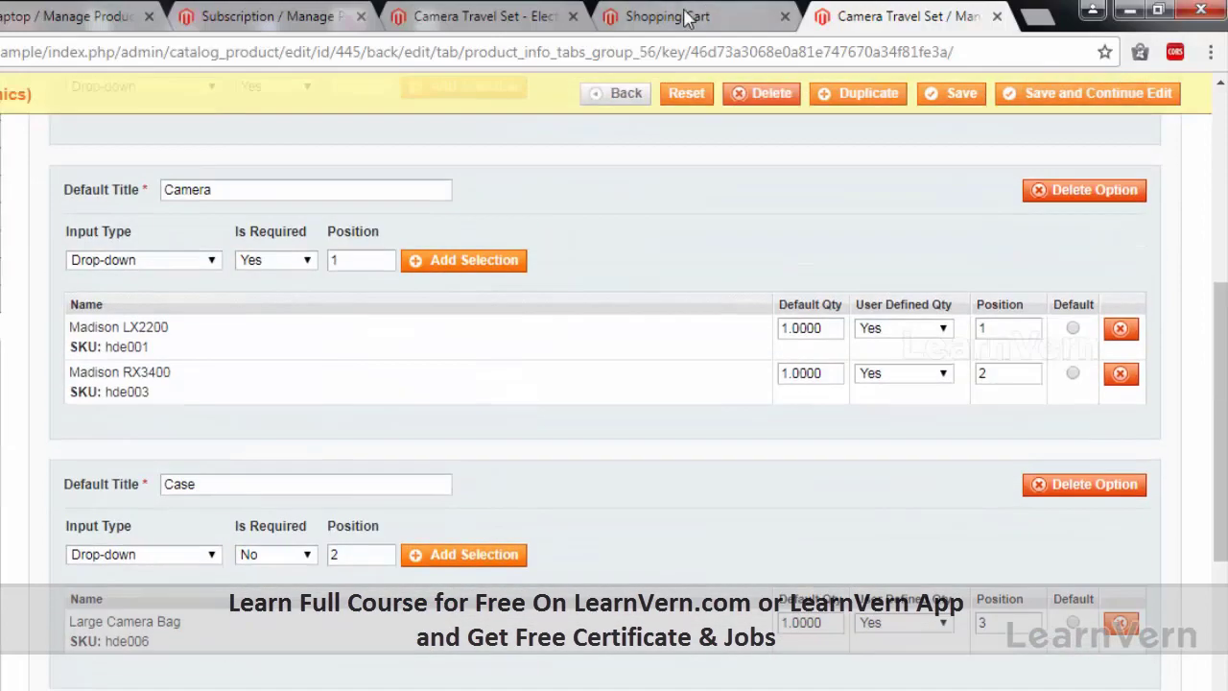
# Check the storefront cart and Camera Travel Set page, then return to the admin edit page.
pyautogui.click(672, 16)
pyautogui.click(485, 16)
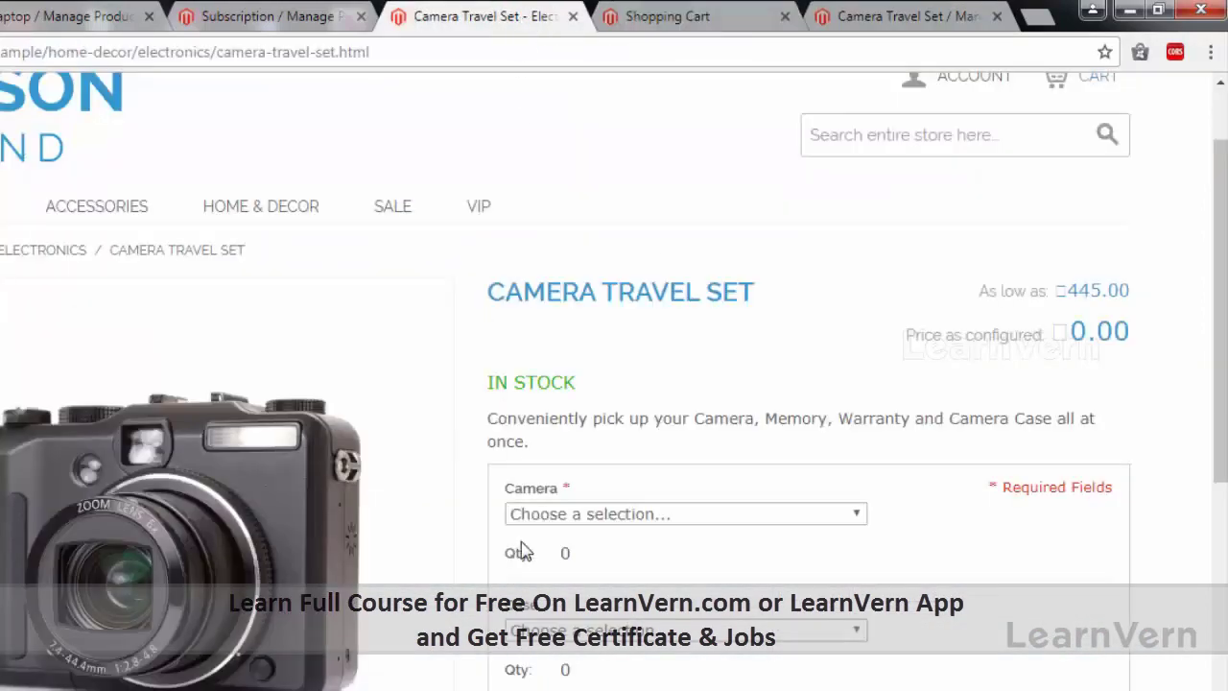
pyautogui.scroll(-2, 774, 212)
pyautogui.click(868, 21)
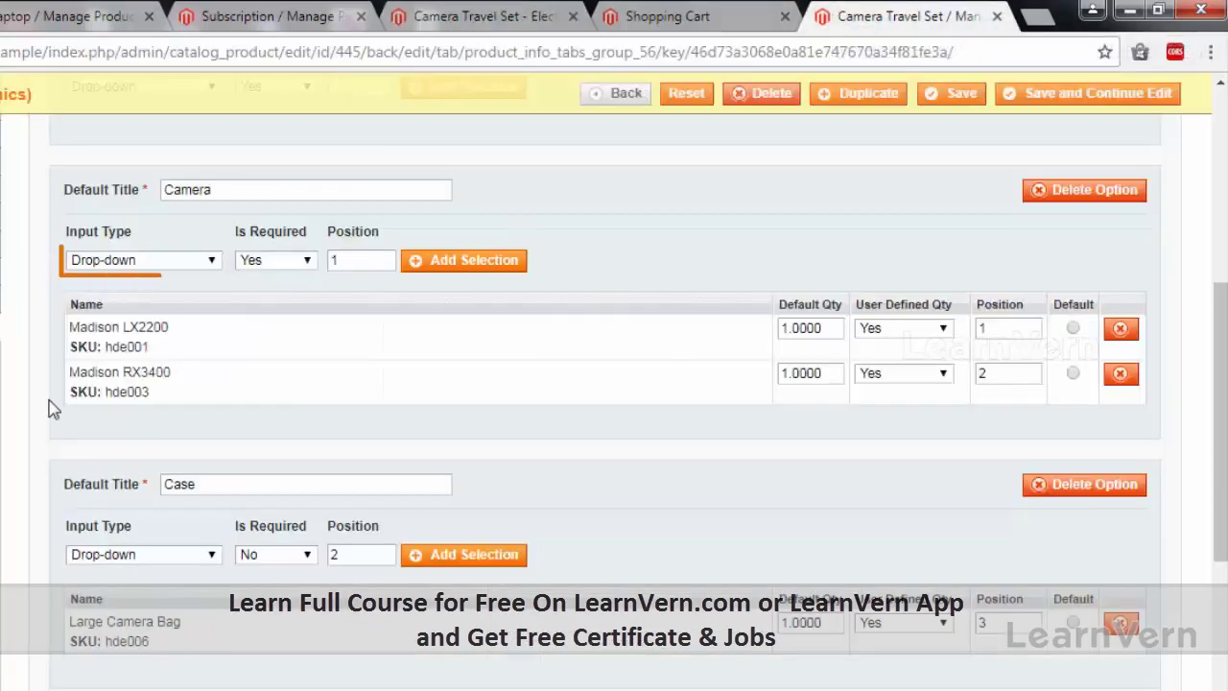
# Try Checkbox on the Camera option, then set it back to Drop-down.
pyautogui.click(139, 262)
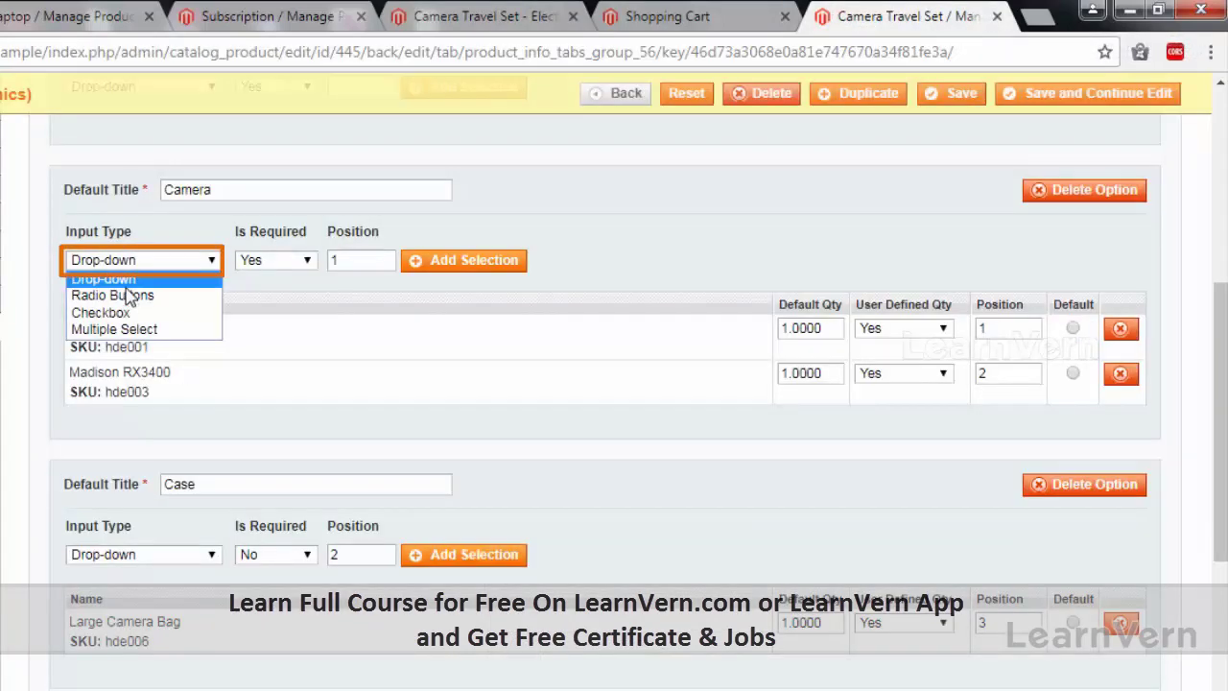
pyautogui.click(101, 313)
pyautogui.scroll(1, 173, 346)
pyautogui.click(198, 369)
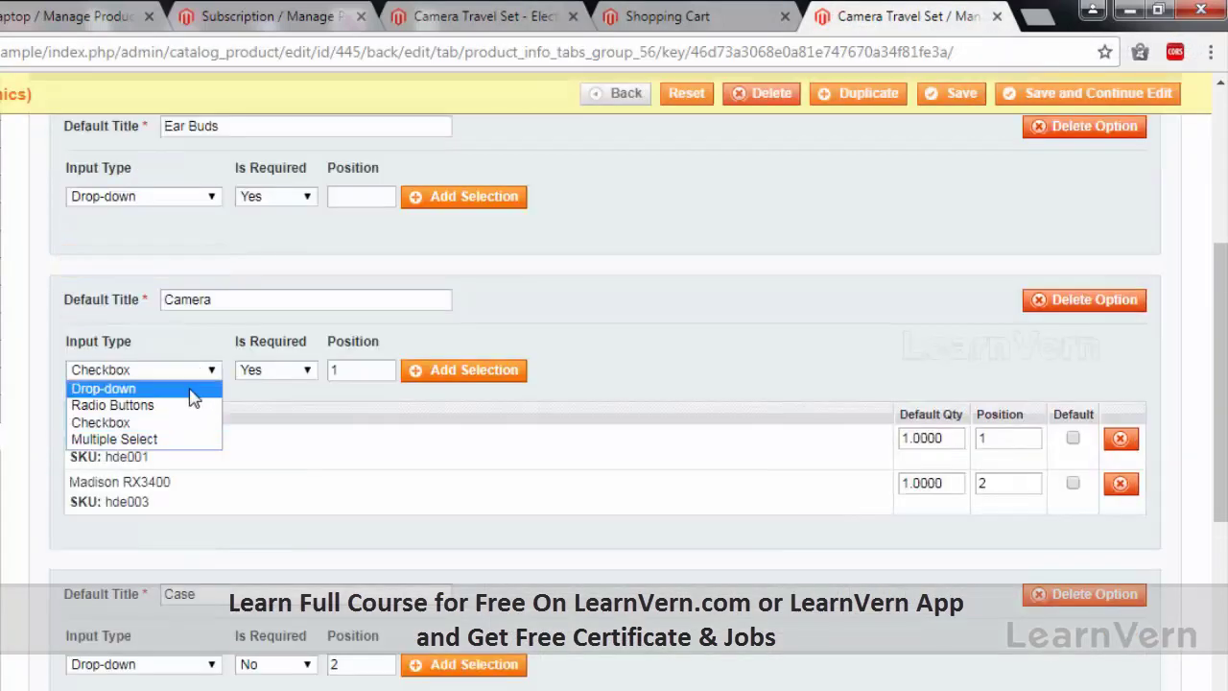
pyautogui.click(190, 389)
# Set the Ear Buds option's input type to Checkbox.
pyautogui.scroll(1, 355, 254)
pyautogui.click(178, 307)
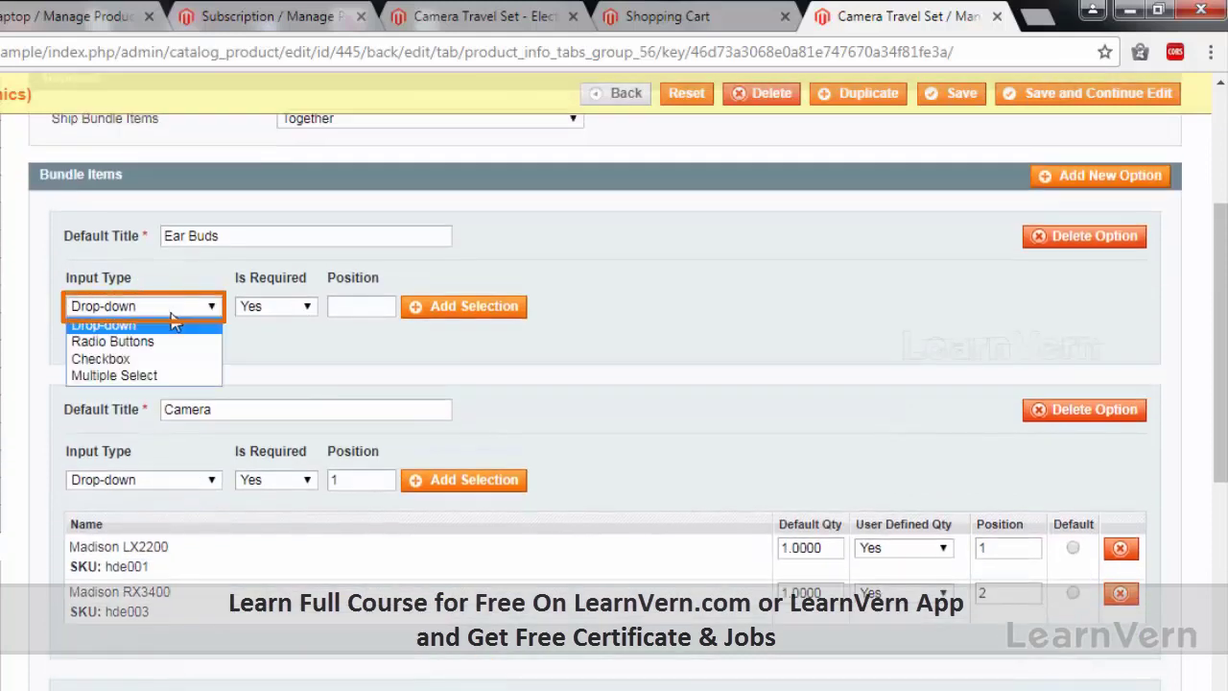
pyautogui.click(164, 356)
# Reset the product grid, filter by 'earbud', and add Madison Earbuds to the Ear Buds option.
pyautogui.scroll(1, 316, 357)
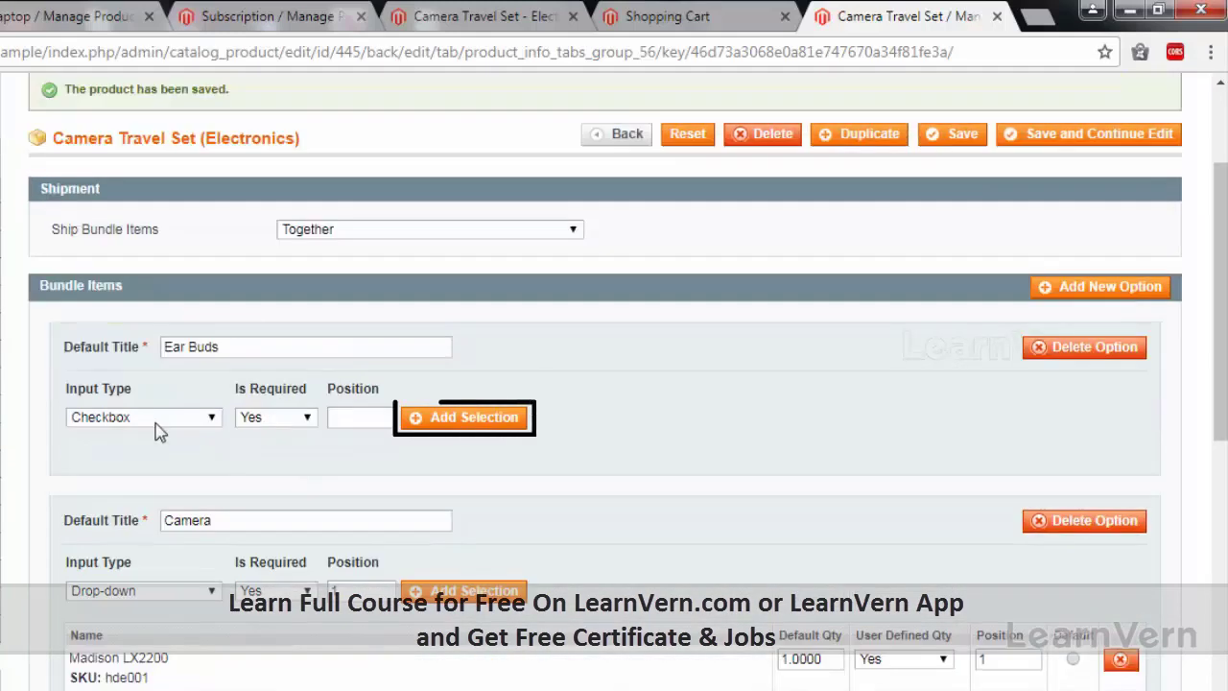
pyautogui.click(497, 428)
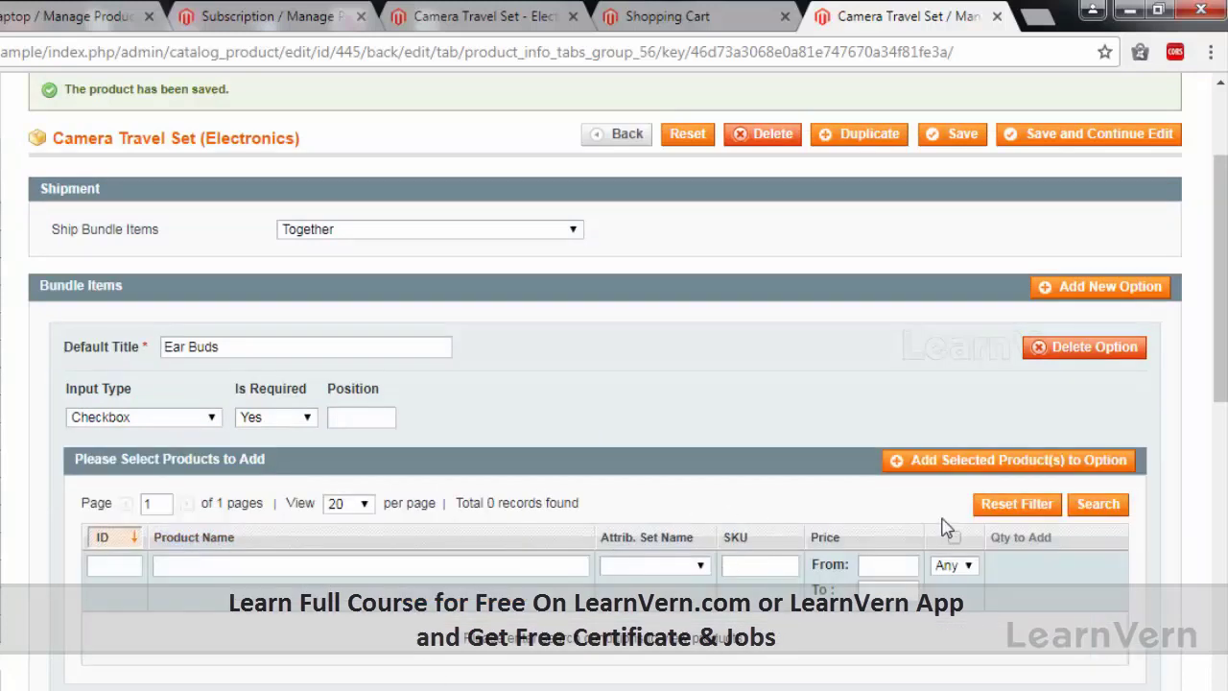
pyautogui.click(1017, 504)
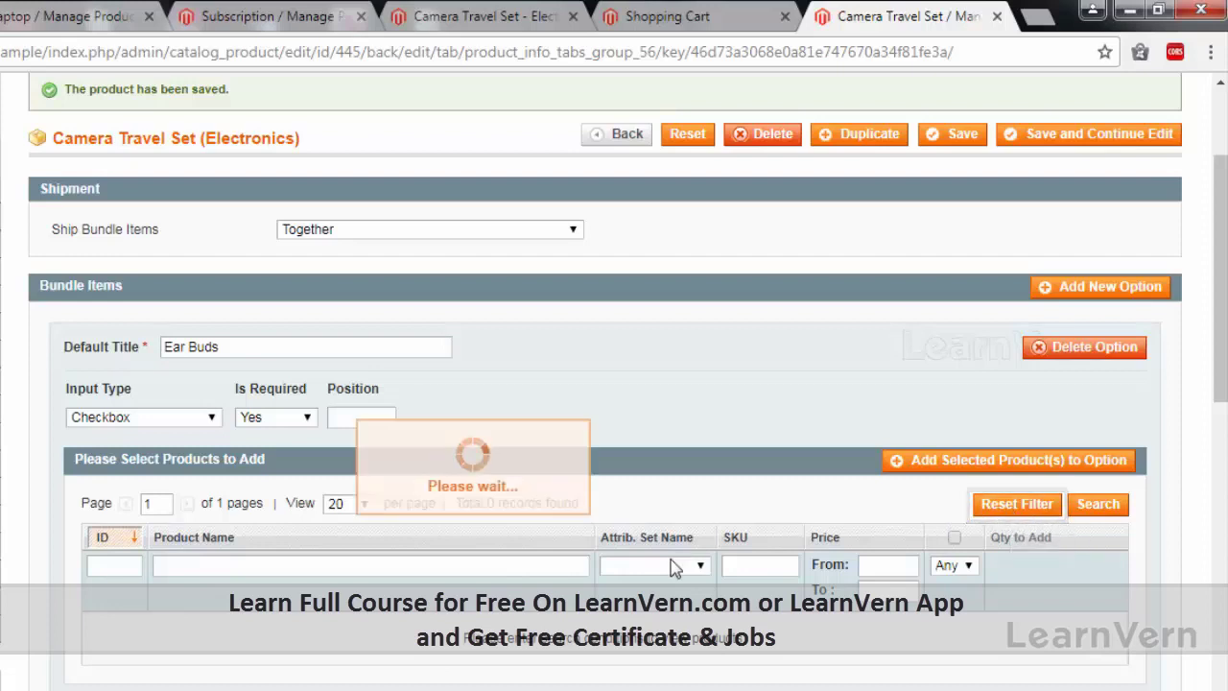
pyautogui.click(383, 567)
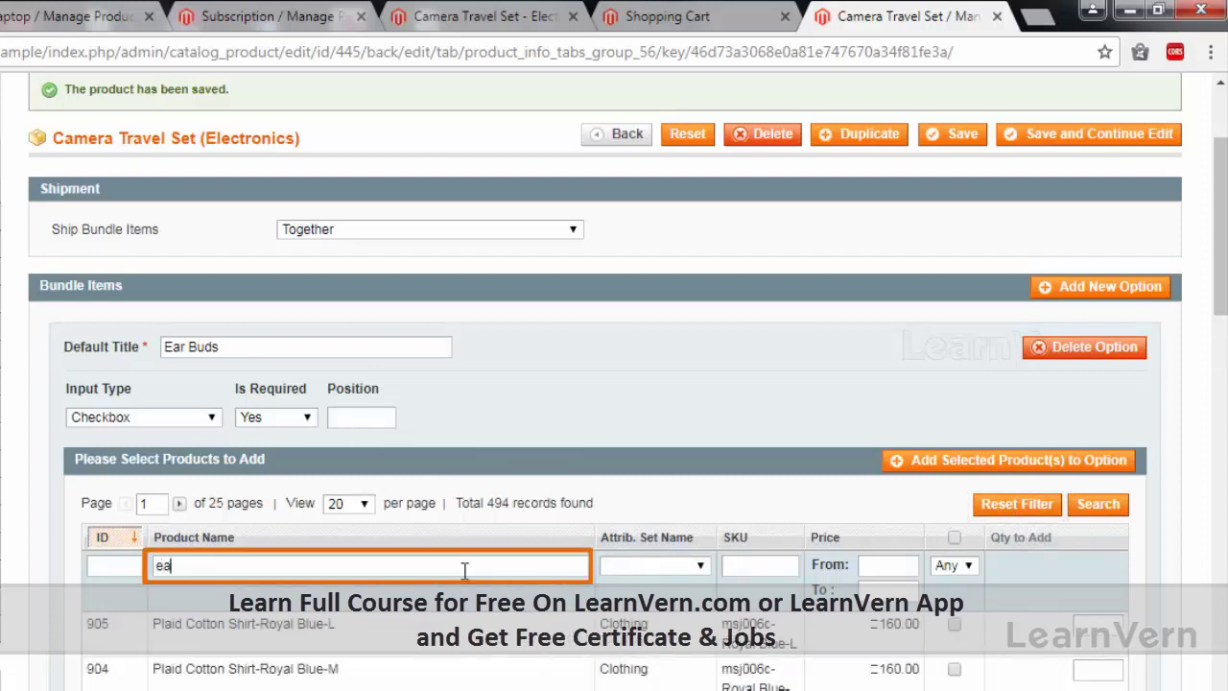
pyautogui.write('earbud')
pyautogui.press('Return')
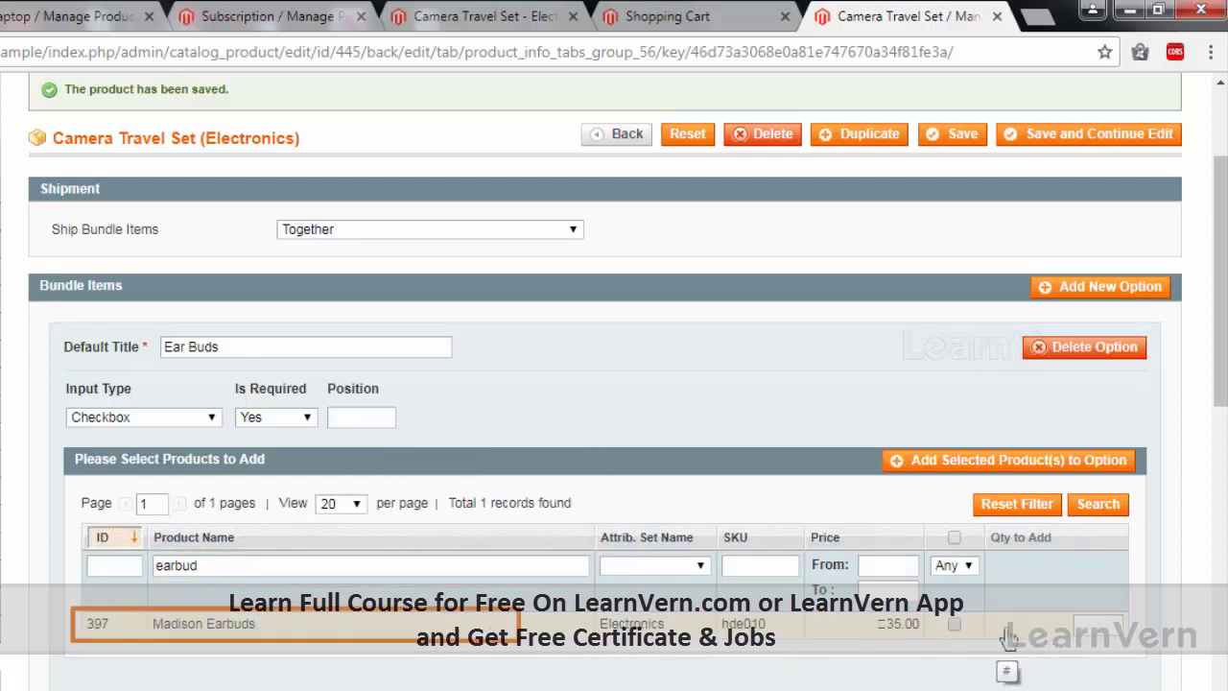
pyautogui.click(954, 624)
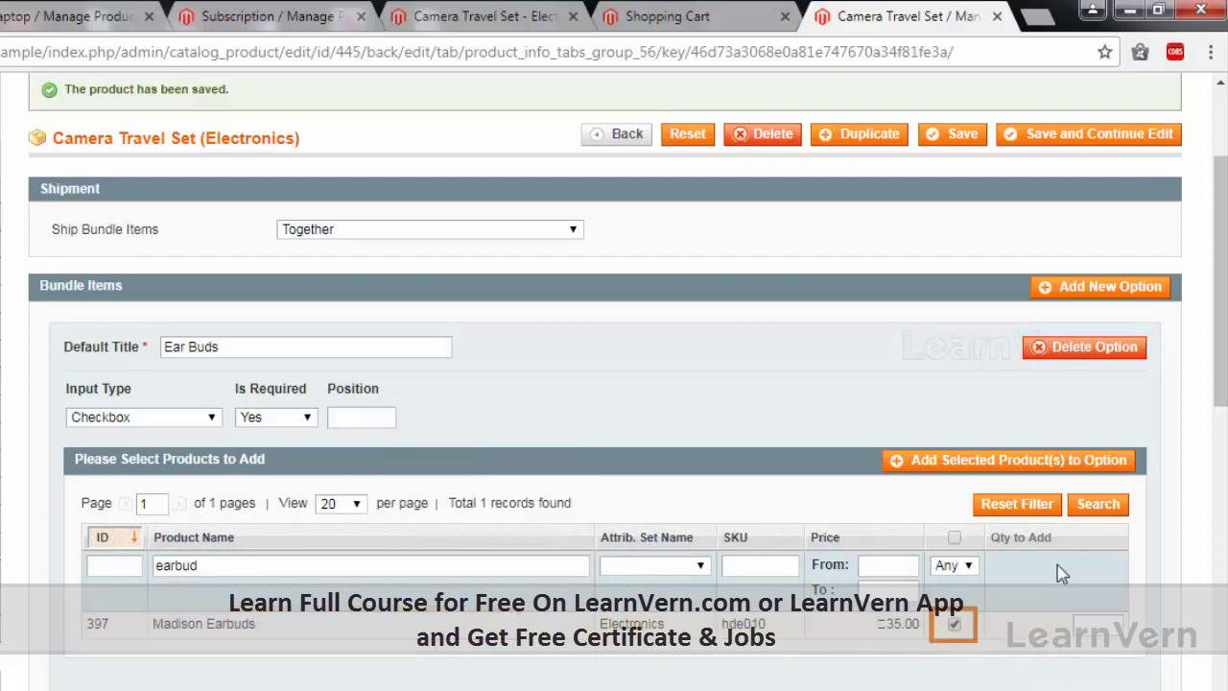
pyautogui.click(994, 466)
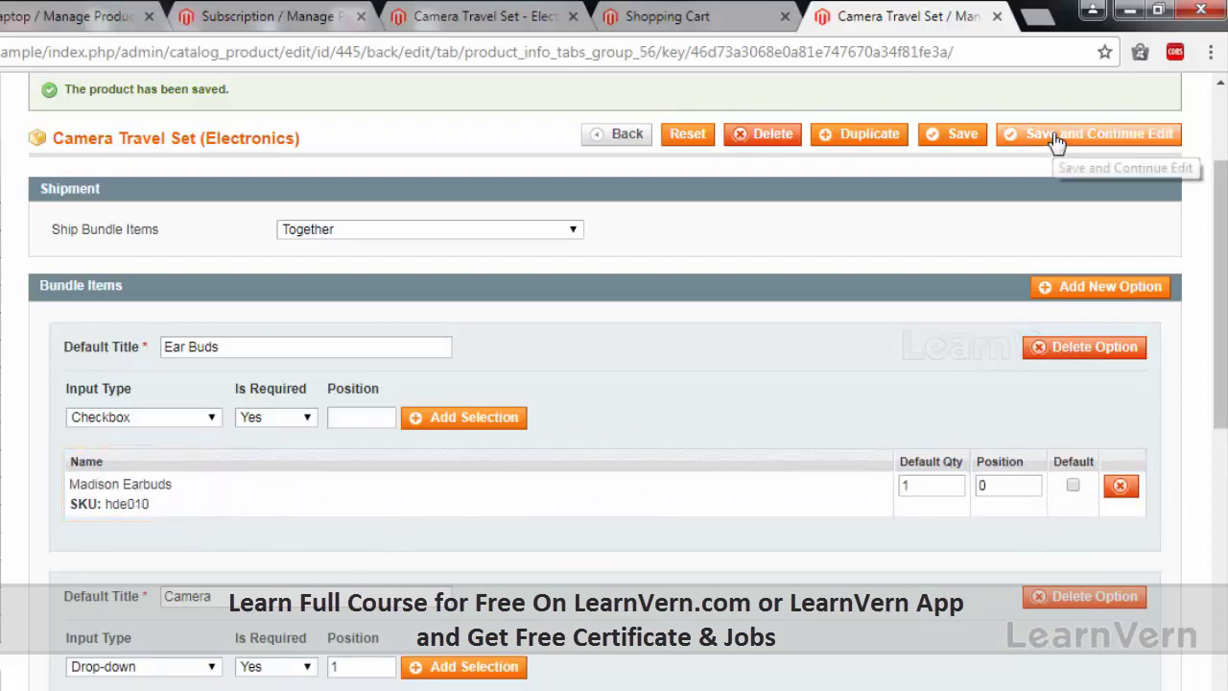
# Save the product and review Bundle Items: required Ear Buds checkbox with Madison Earbuds at position 0.
pyautogui.click(1094, 134)
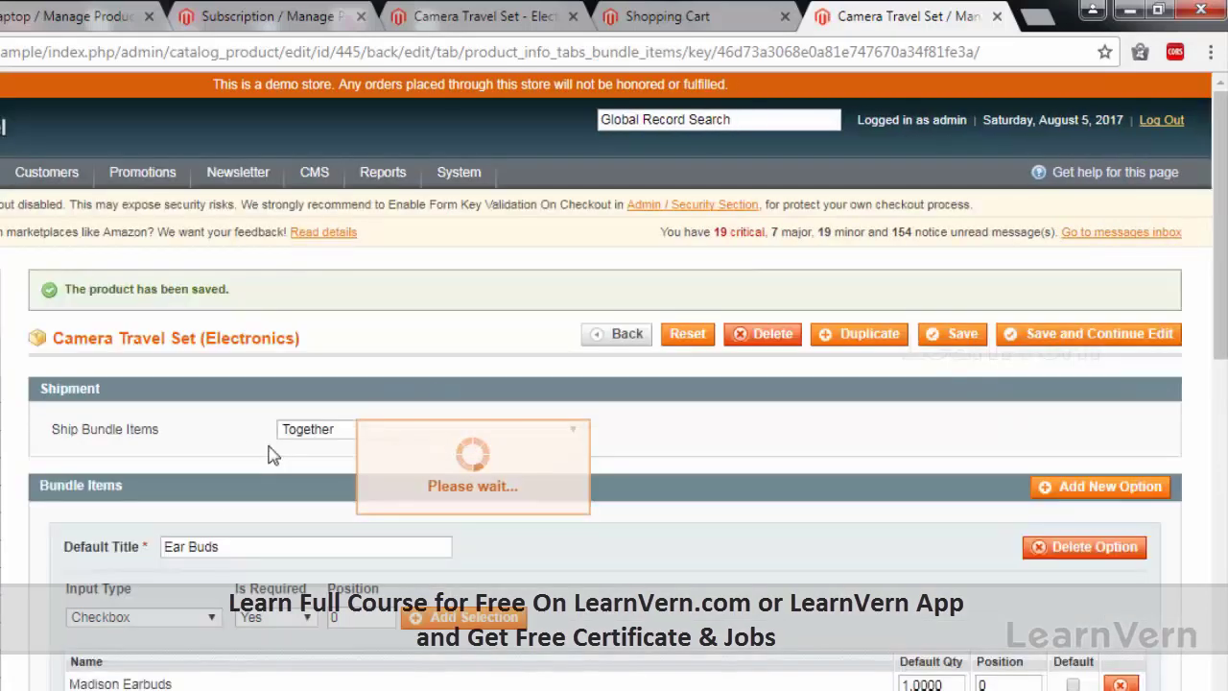
pyautogui.scroll(-1, 243, 527)
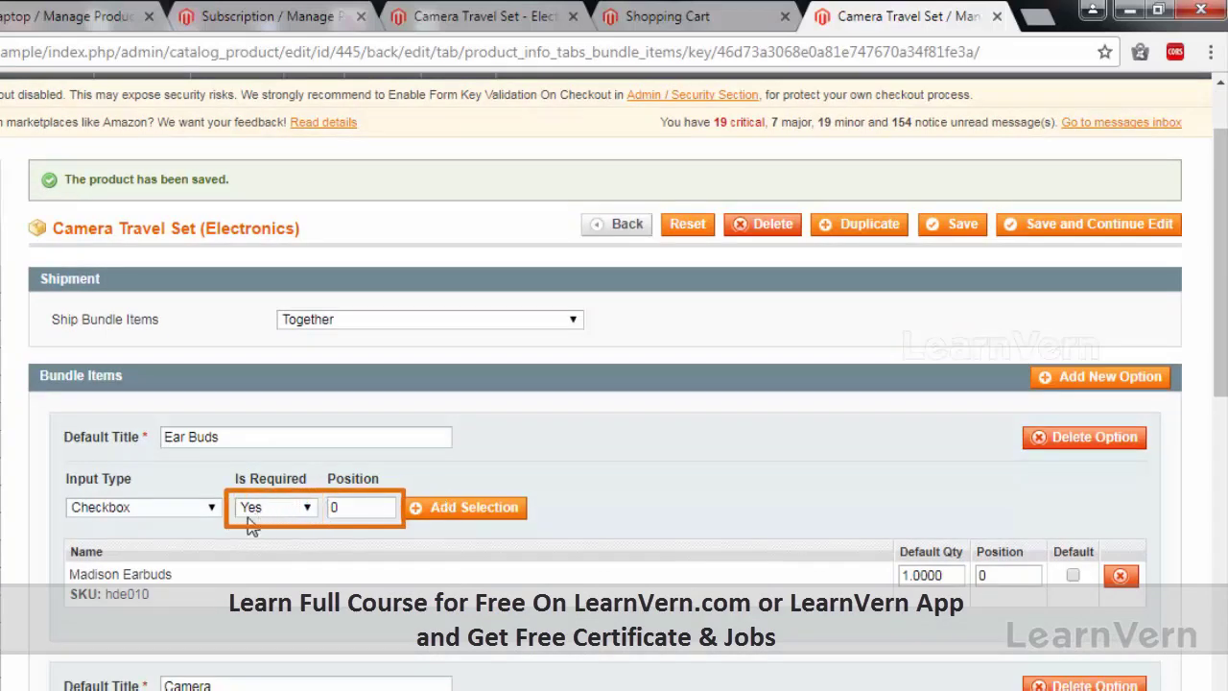
pyautogui.scroll(-2, 762, 489)
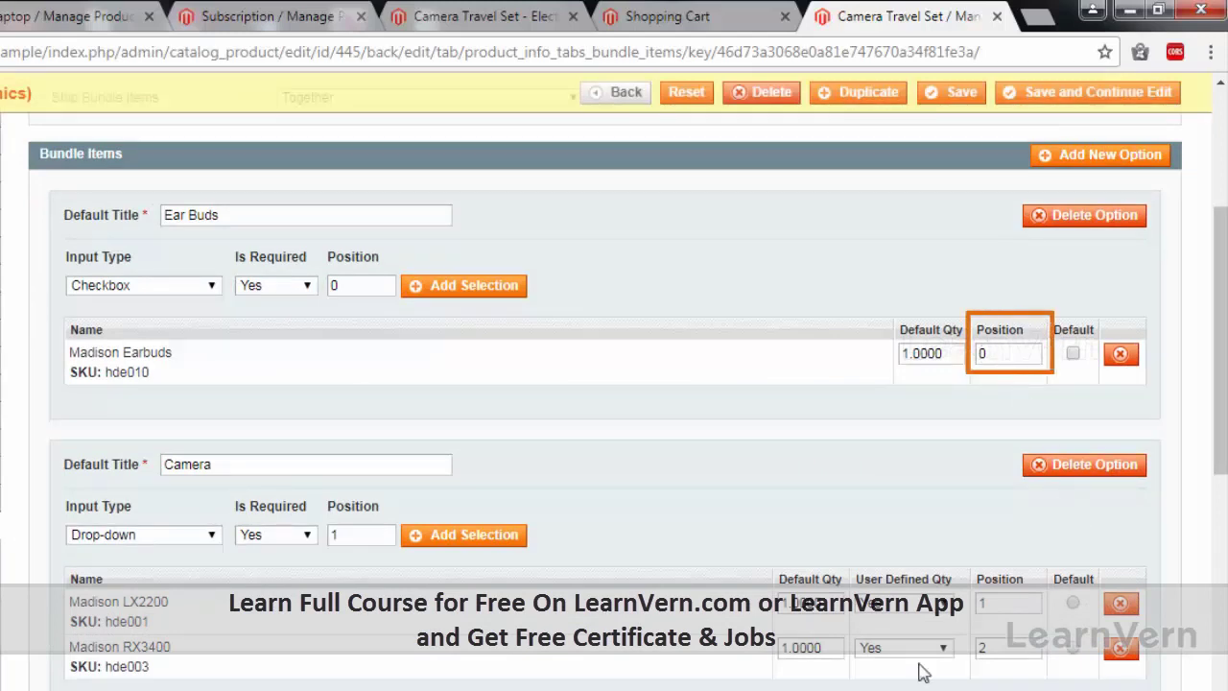
pyautogui.scroll(-1, 768, 662)
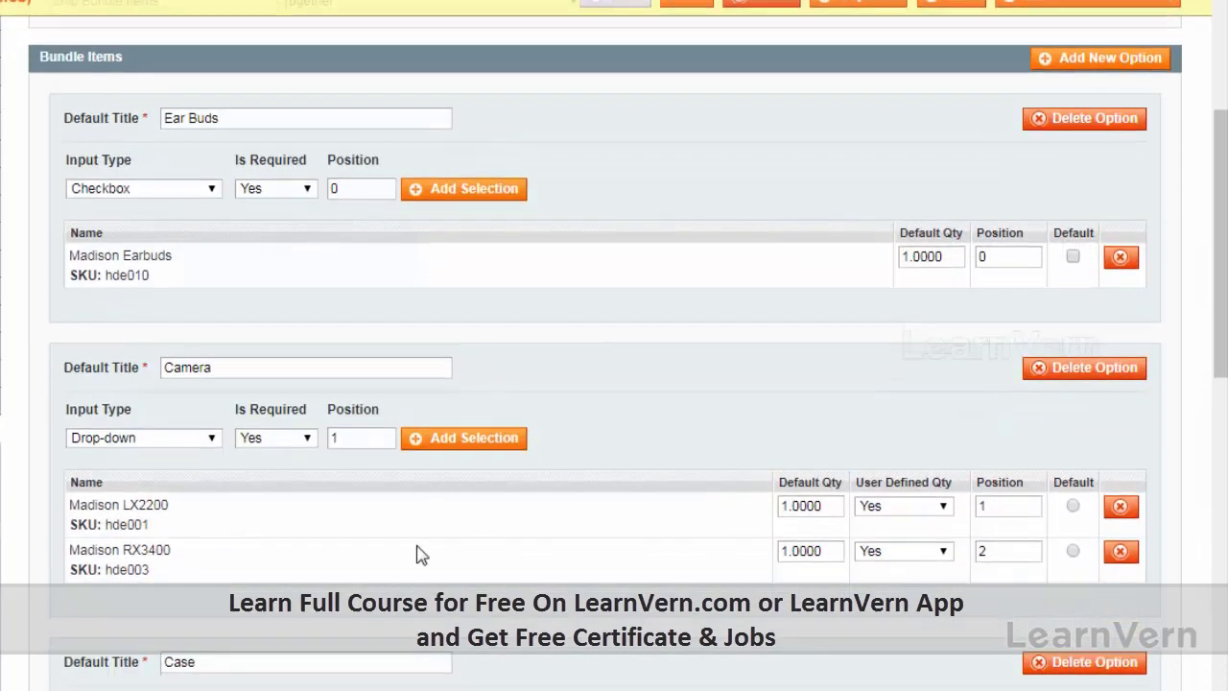
pyautogui.scroll(-1, 419, 555)
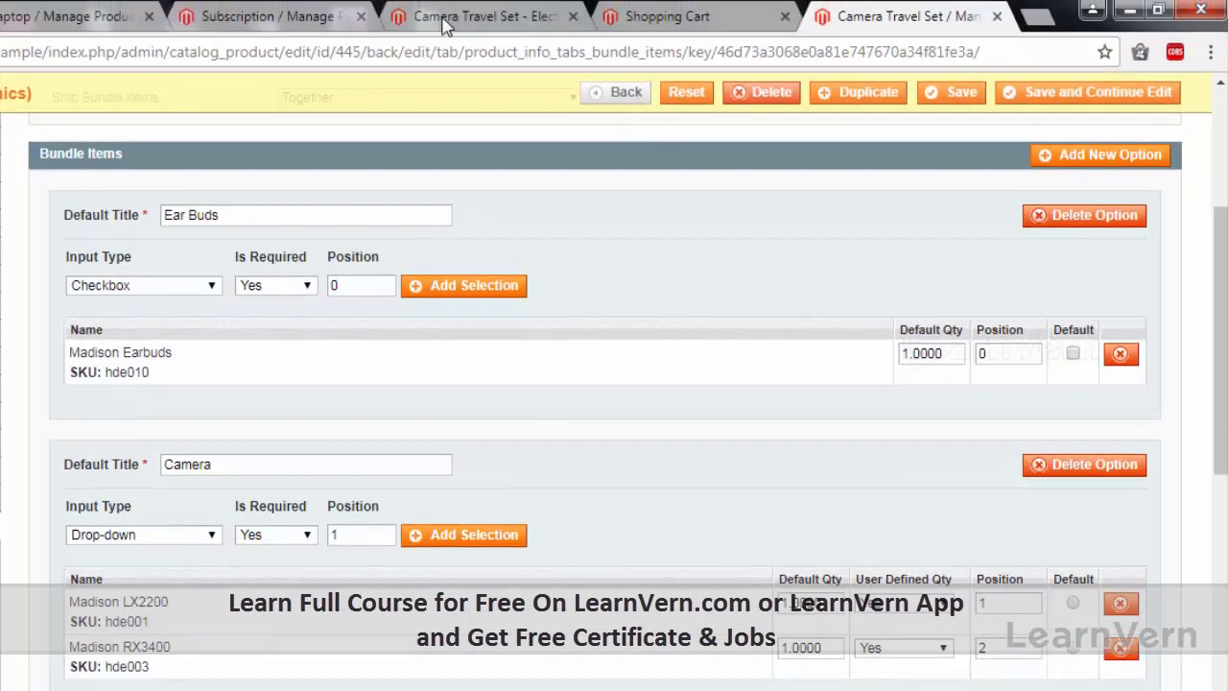
# Reload the storefront Camera Travel Set page to confirm Ear Buds offers Madison Earbuds at +35.00.
pyautogui.click(445, 26)
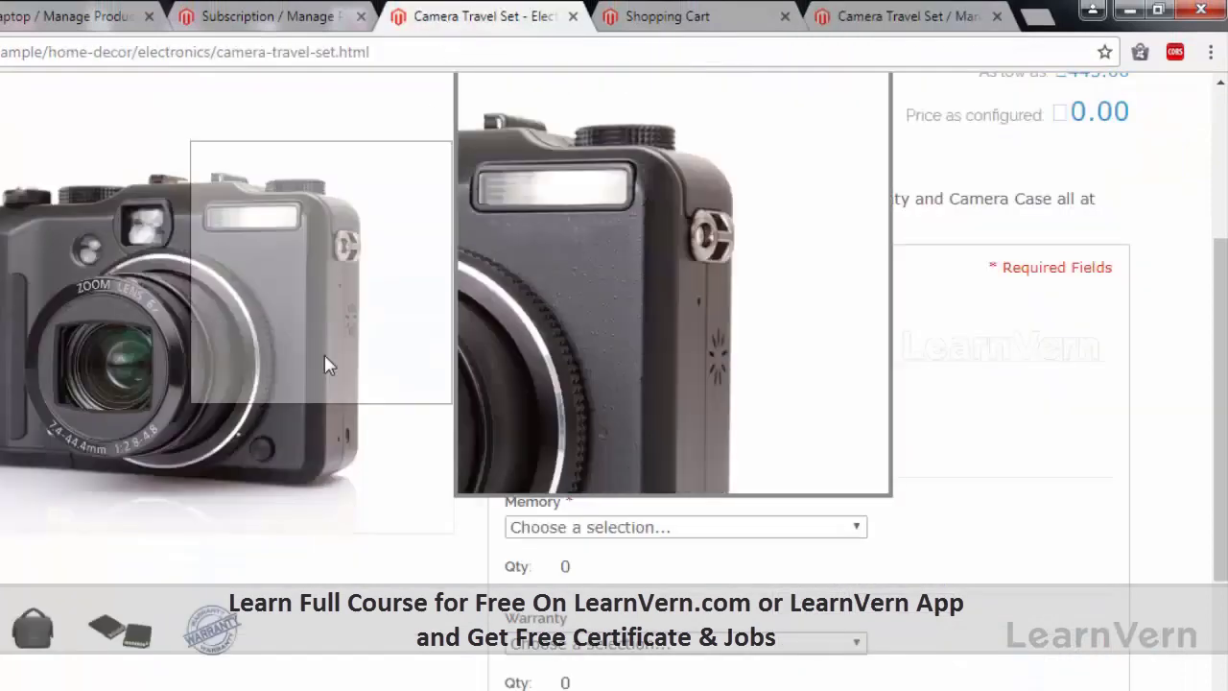
pyautogui.scroll(4, 376, 452)
pyautogui.press('F5')
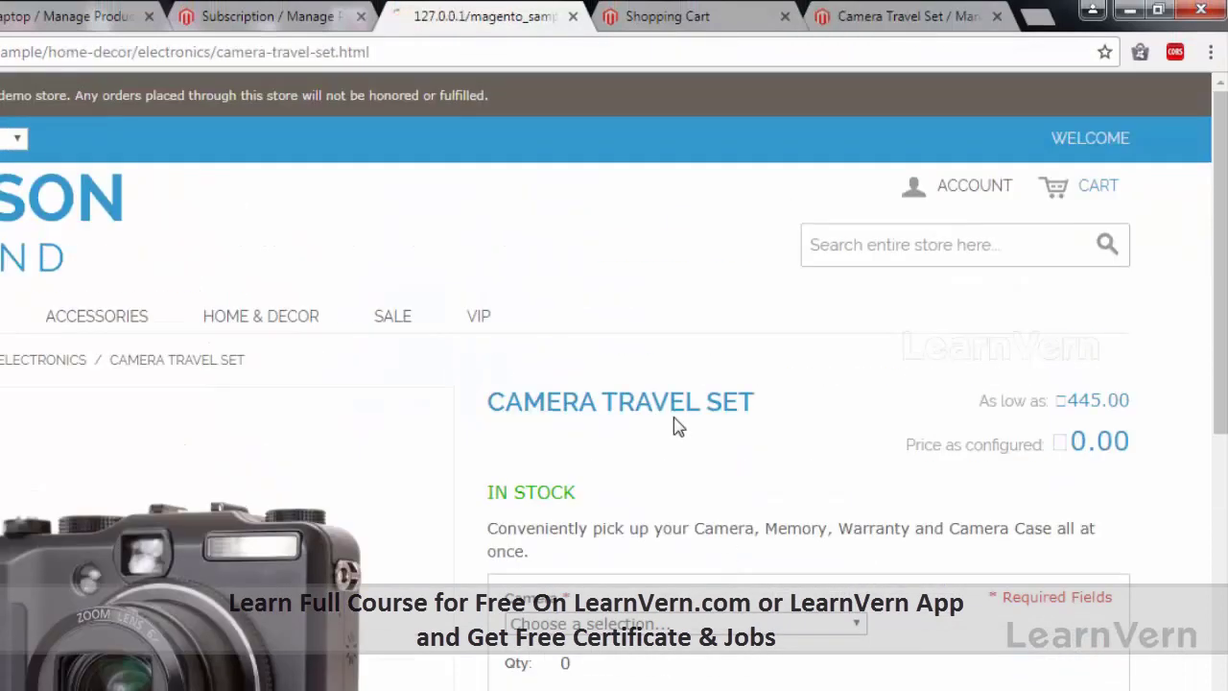
pyautogui.scroll(-2, 672, 383)
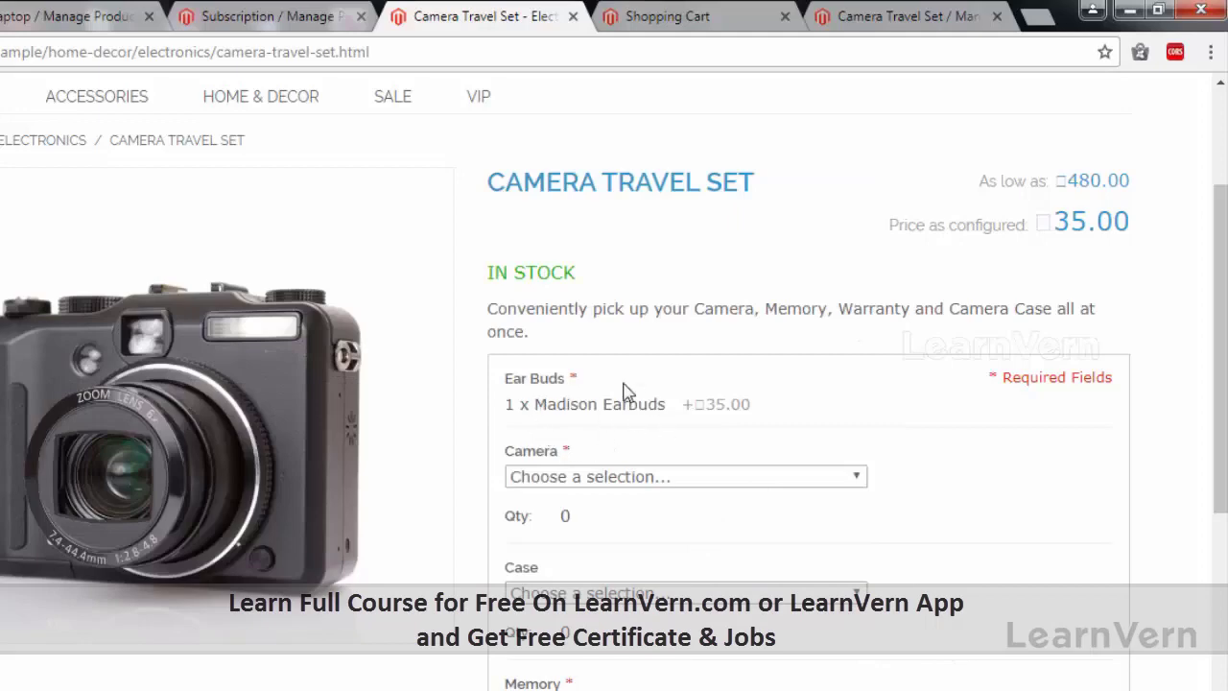
pyautogui.click(704, 25)
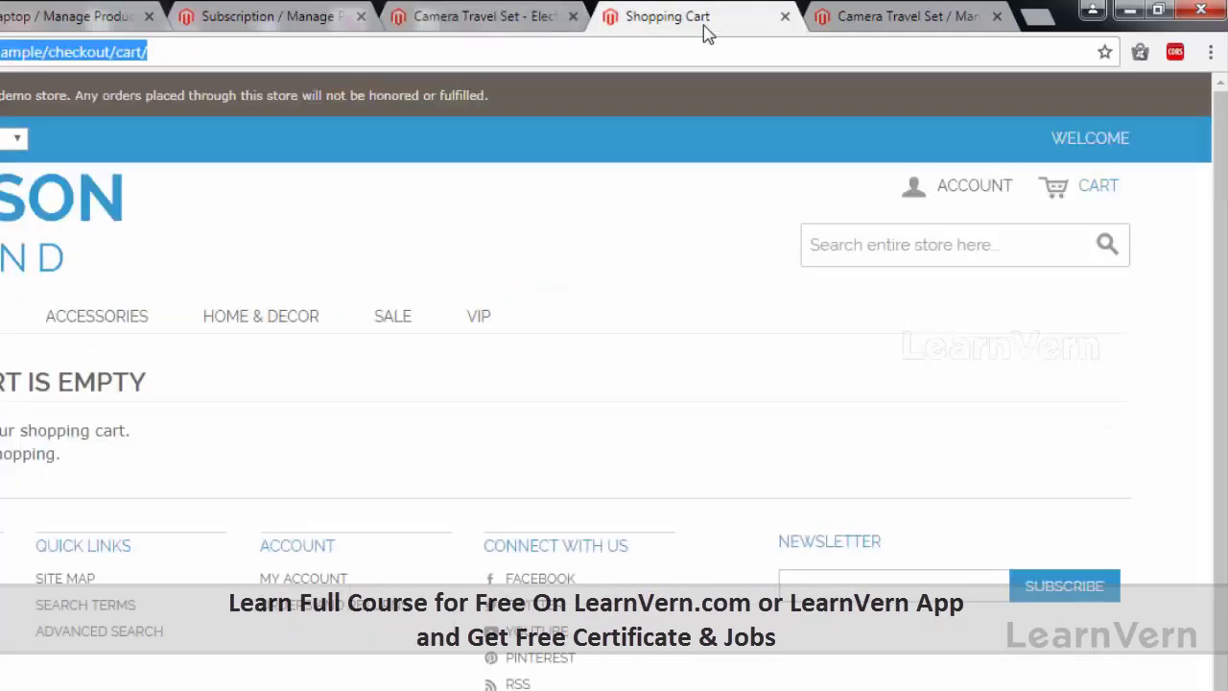
# Change the Ear Buds input type to Drop-down and save the product.
pyautogui.click(547, 25)
pyautogui.click(866, 11)
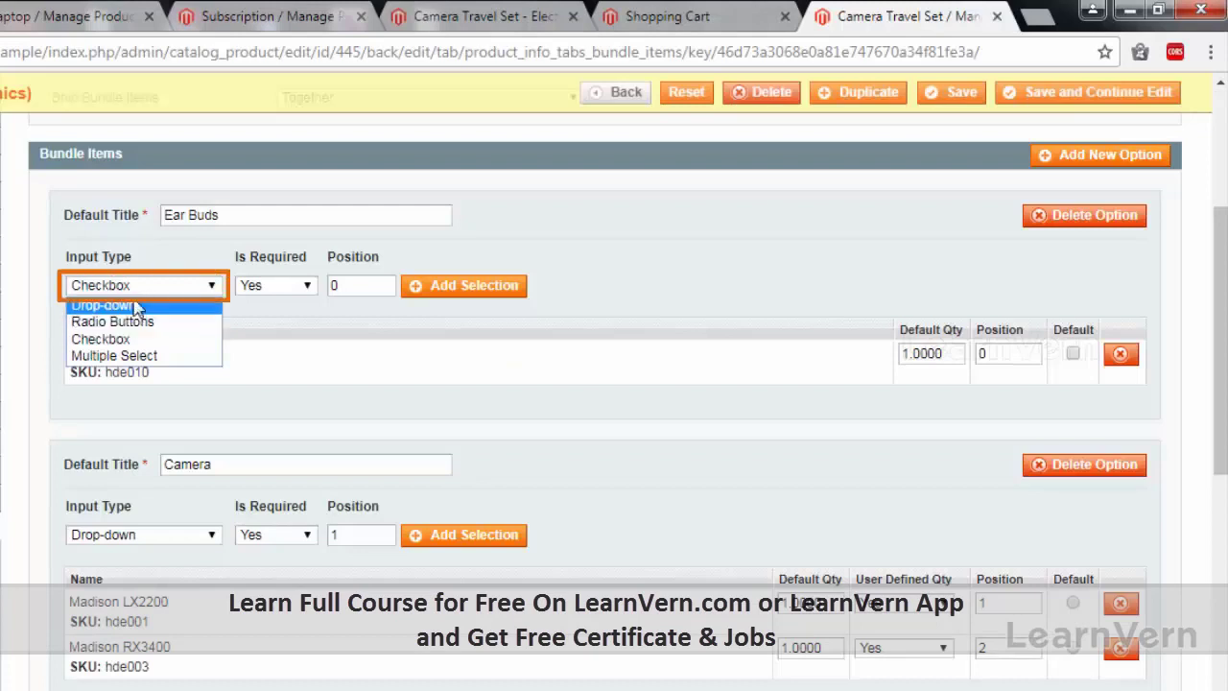
pyautogui.click(135, 305)
pyautogui.click(159, 329)
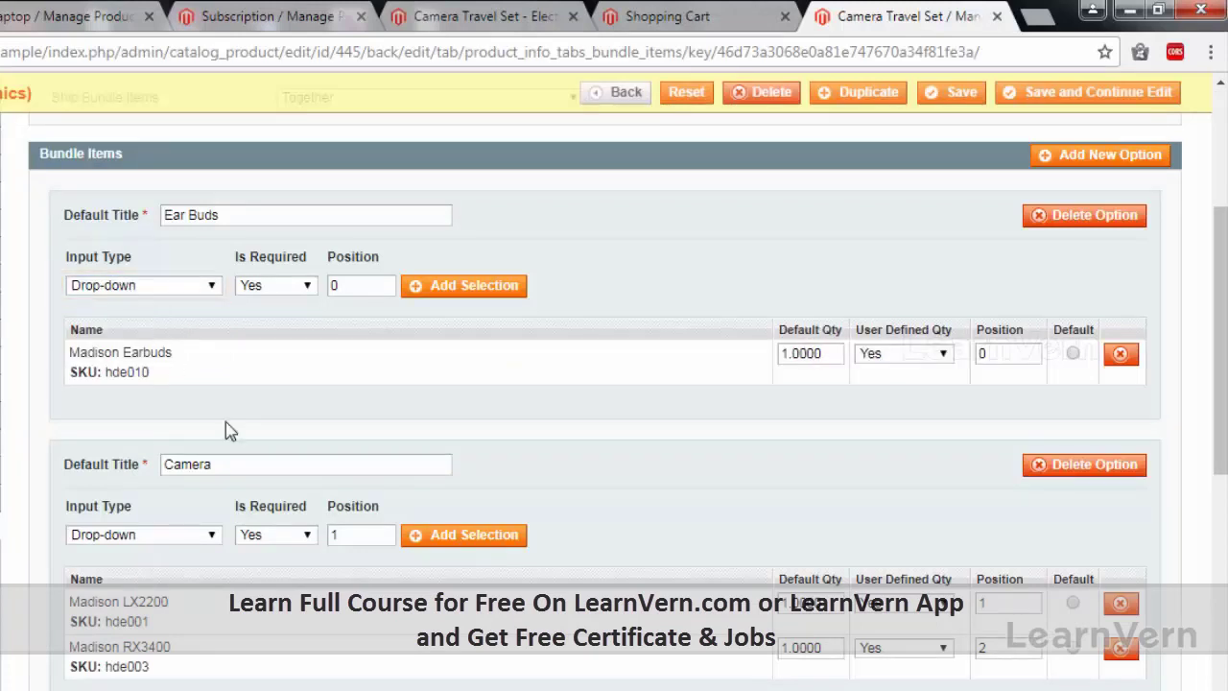
pyautogui.click(1096, 92)
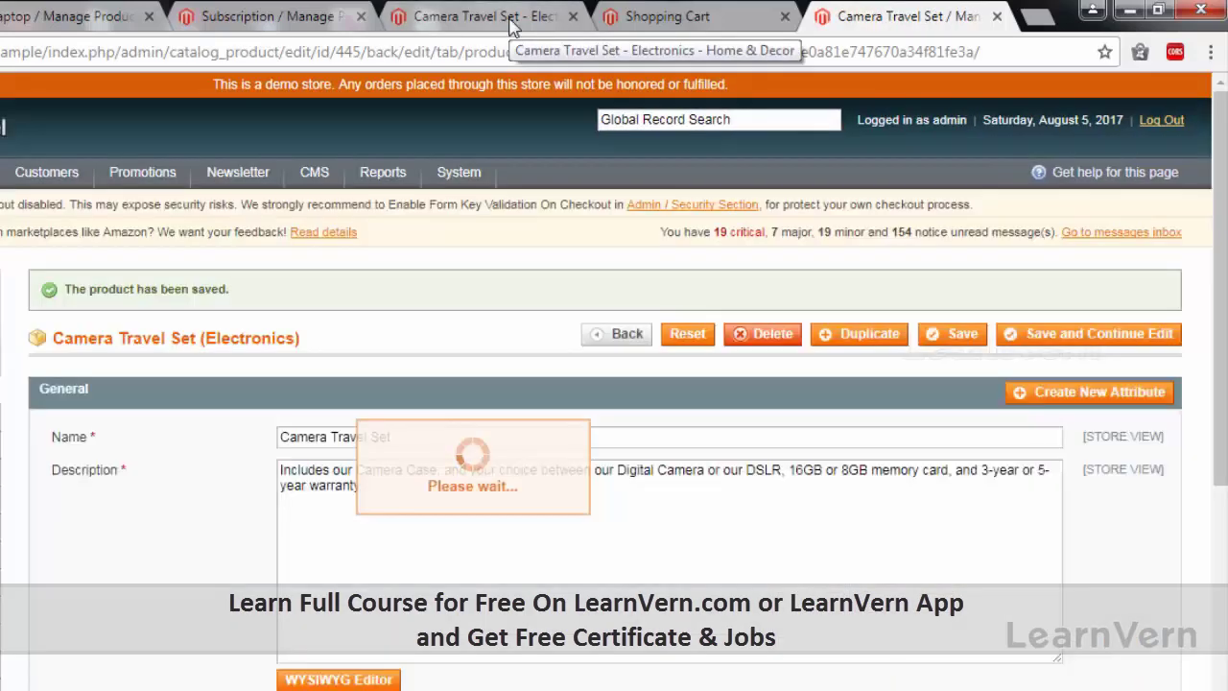
# Reload the storefront and check the Ear Buds drop-down lists Madison Earbuds (+35.00) and Overear Headphones (+125.00).
pyautogui.click(511, 21)
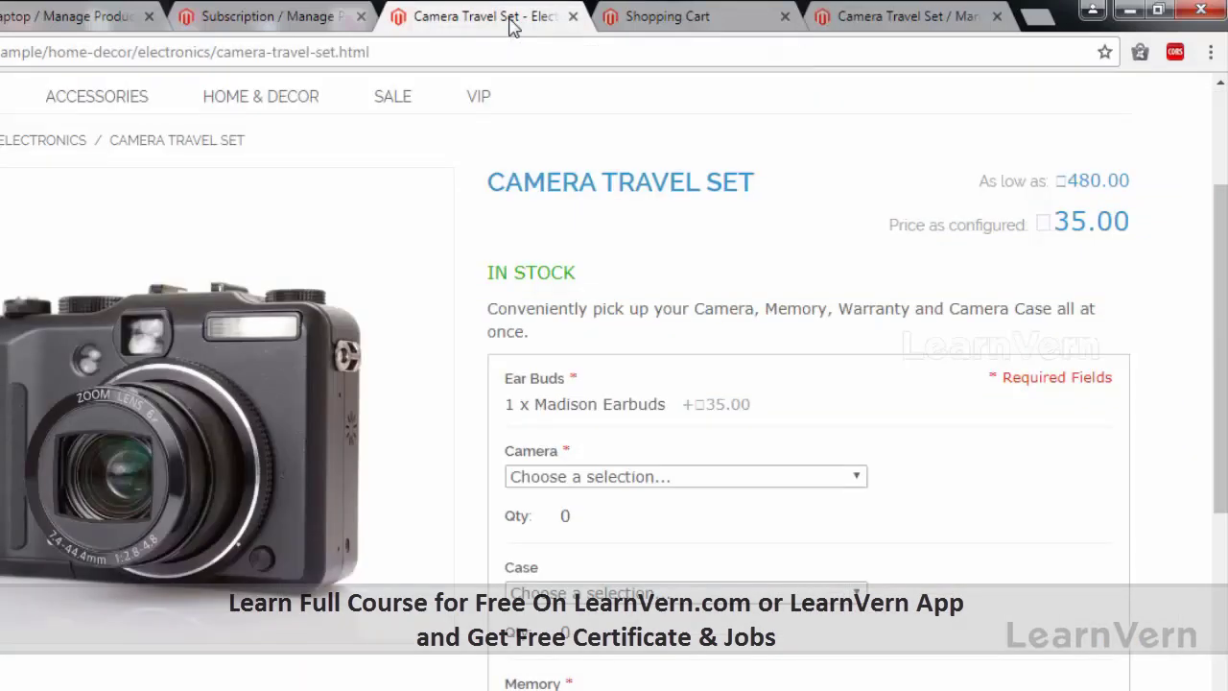
pyautogui.press('F5')
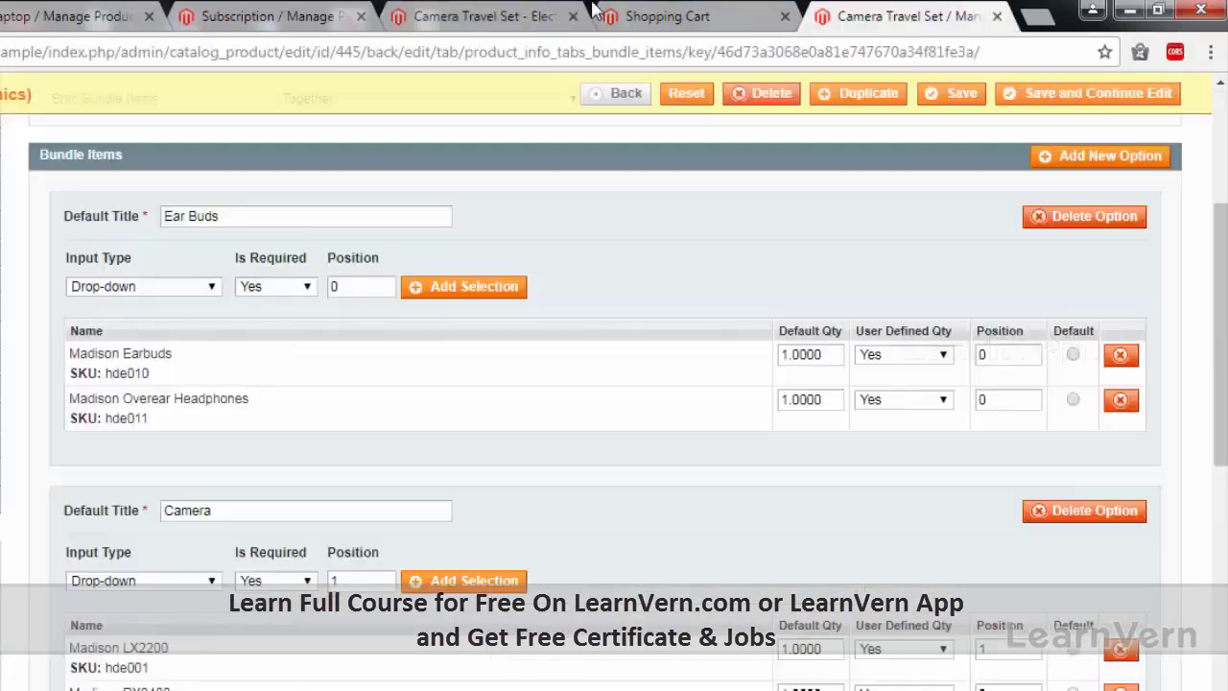
pyautogui.click(509, 19)
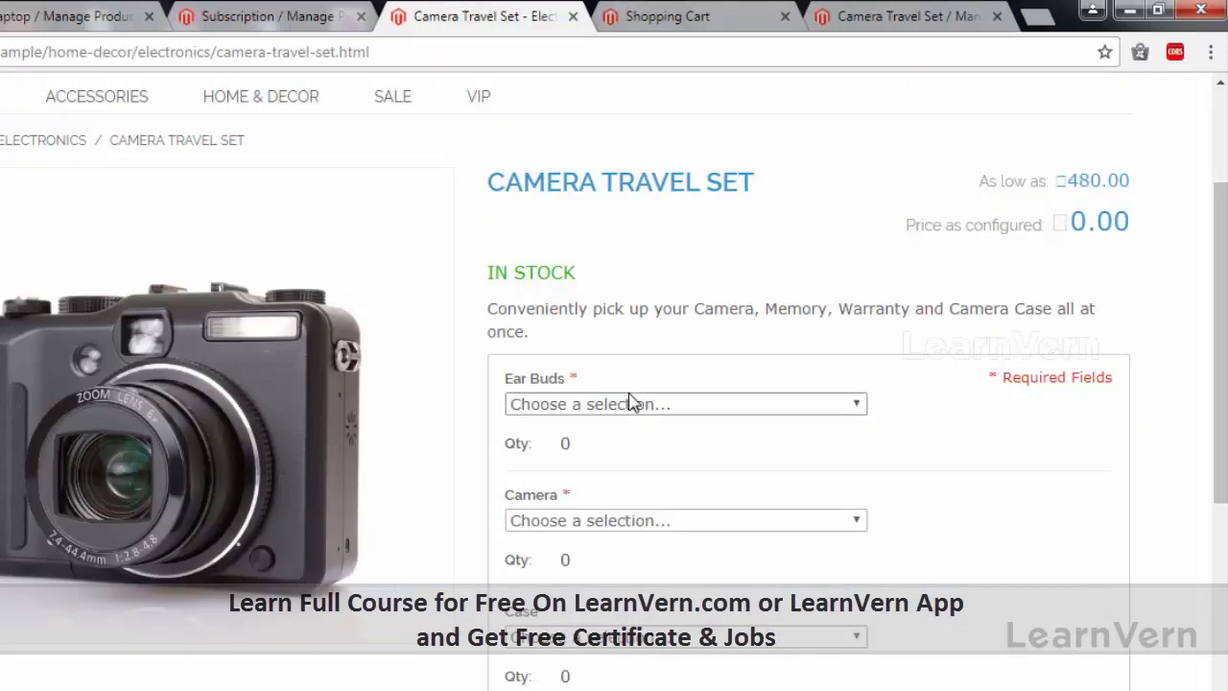
pyautogui.click(682, 407)
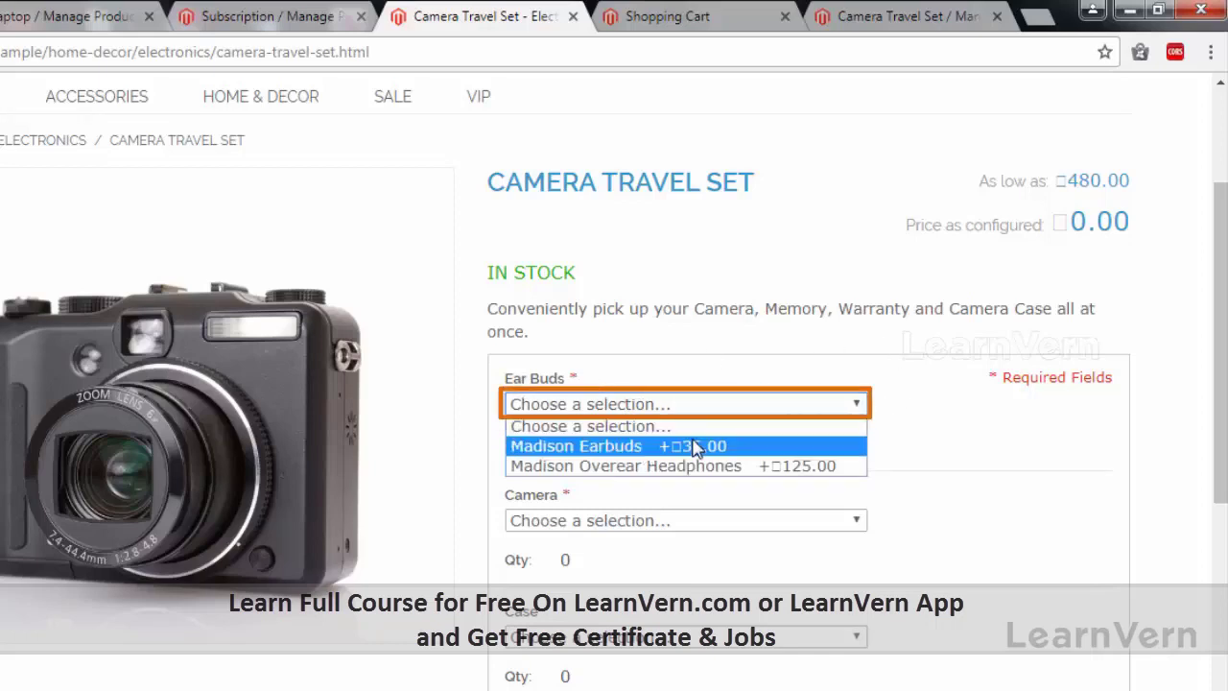
pyautogui.click(915, 446)
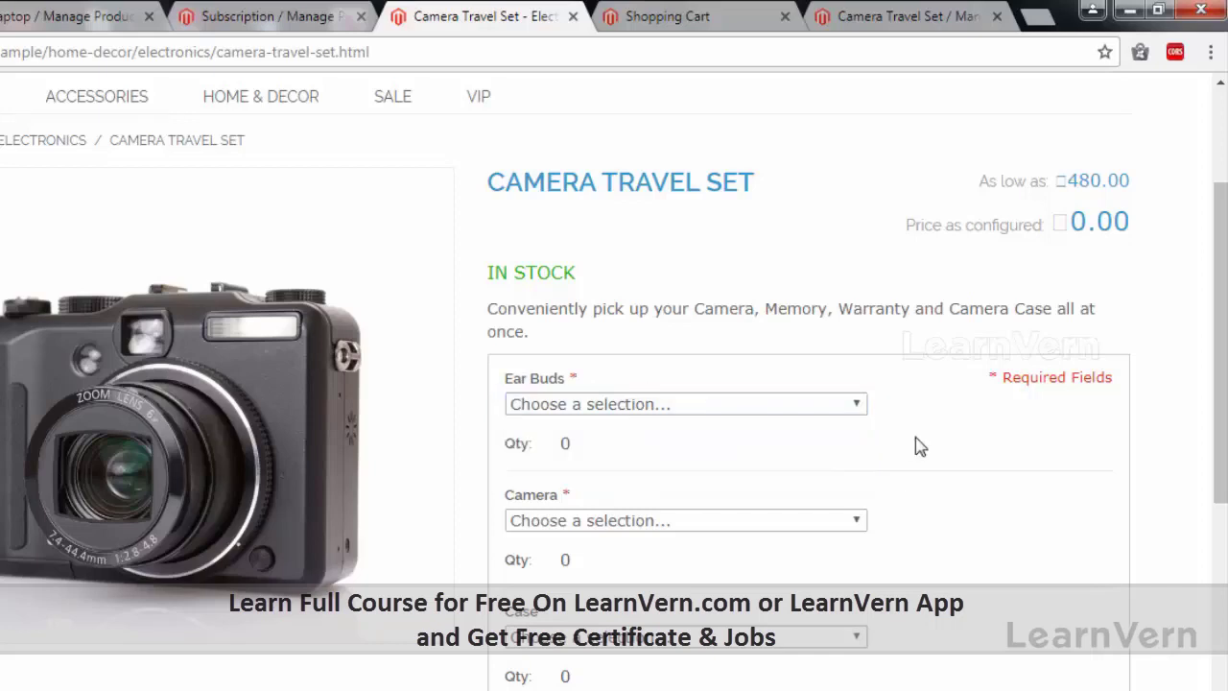
pyautogui.click(712, 13)
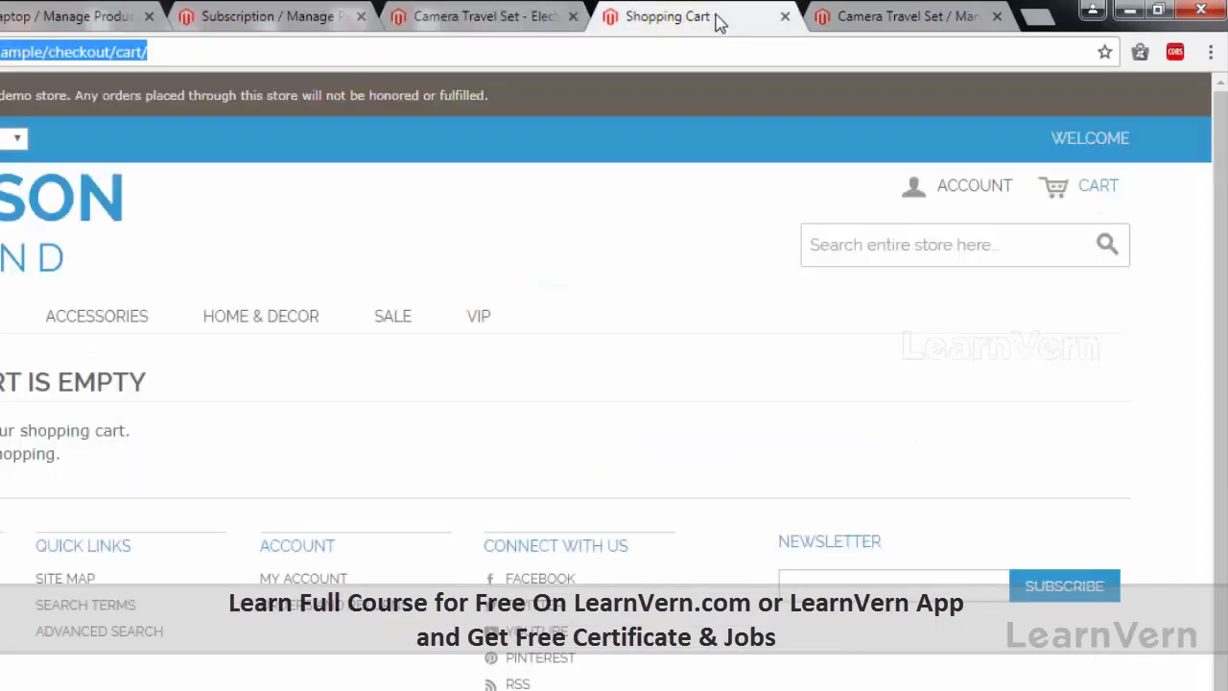
# Set the Ear Buds input type back to Checkbox and save the product.
pyautogui.click(841, 19)
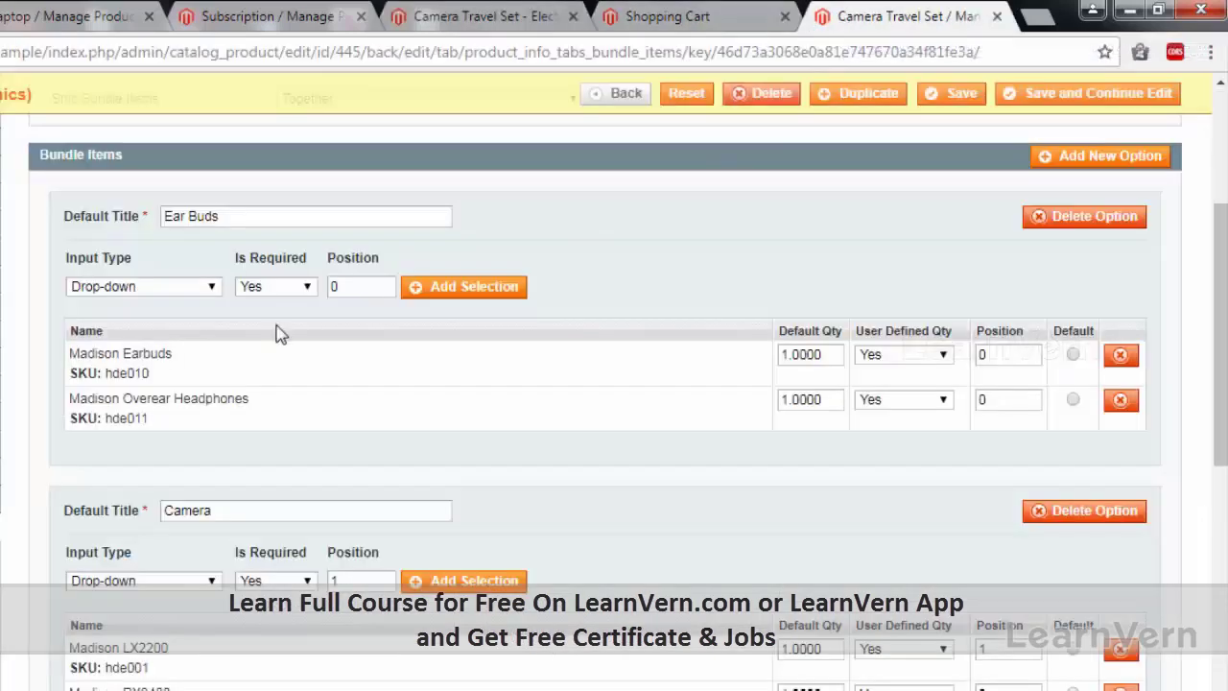
pyautogui.click(187, 293)
pyautogui.click(171, 339)
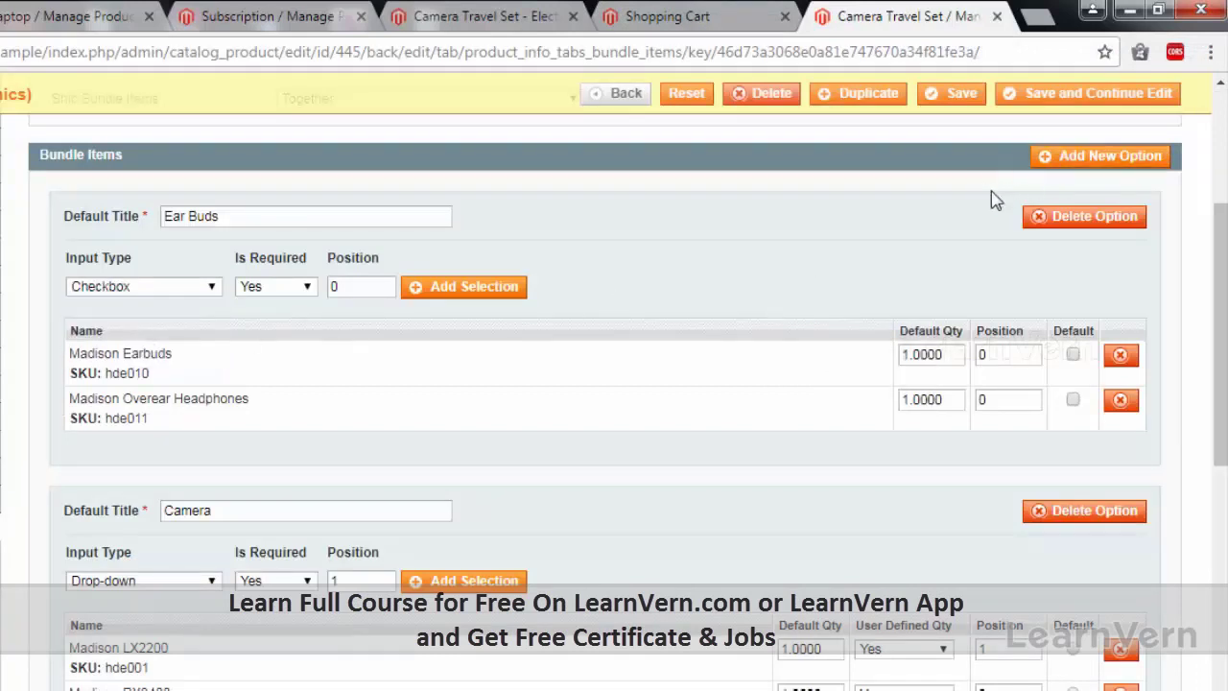
pyautogui.click(1080, 95)
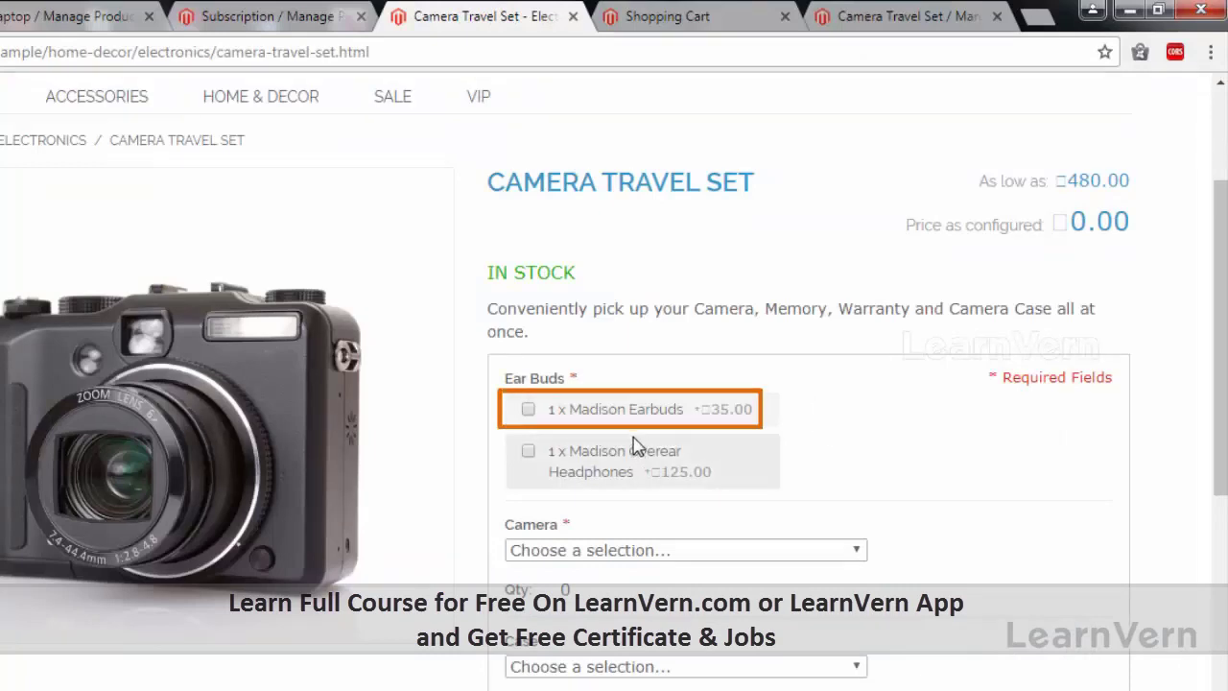
# Tick both Madison Earbuds and Madison Overear Headphones on the storefront, giving 160.00.
pyautogui.click(528, 410)
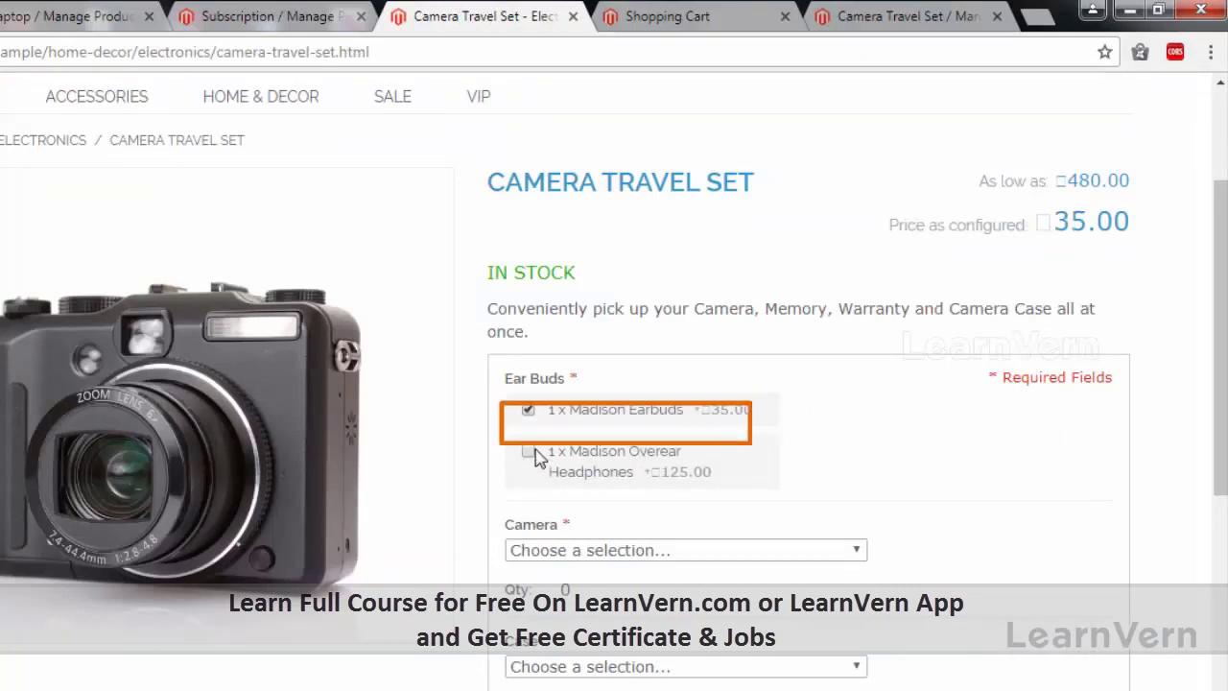
pyautogui.click(533, 452)
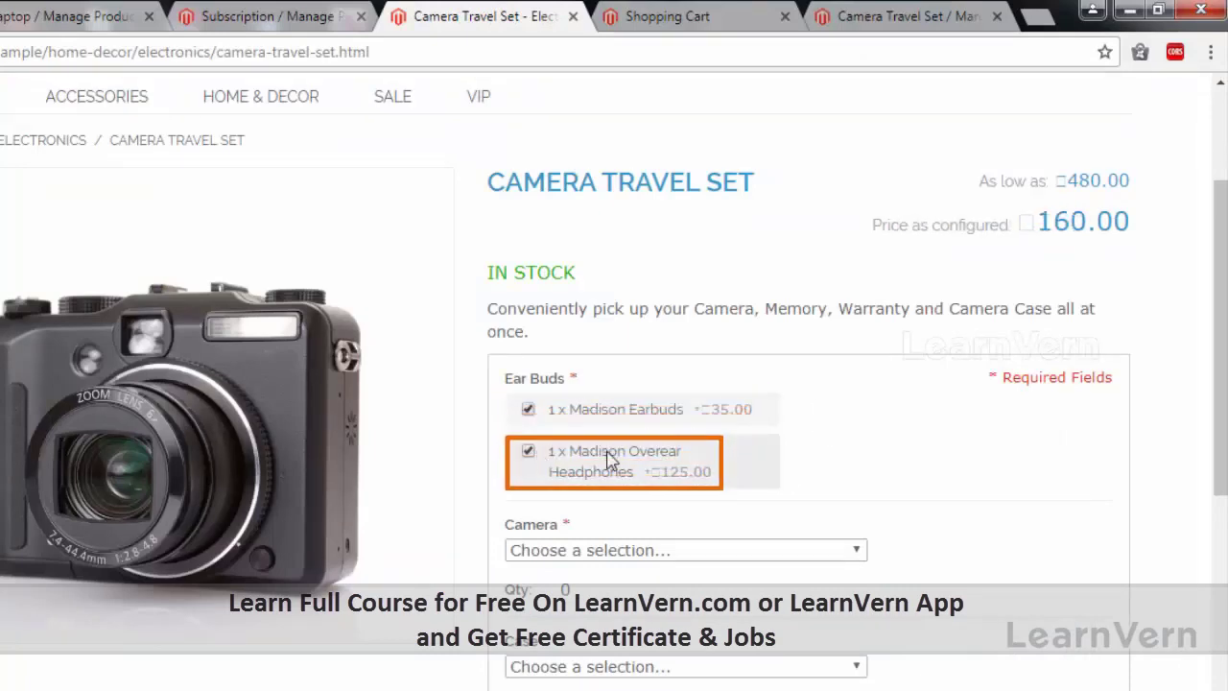
pyautogui.click(719, 21)
pyautogui.click(850, 18)
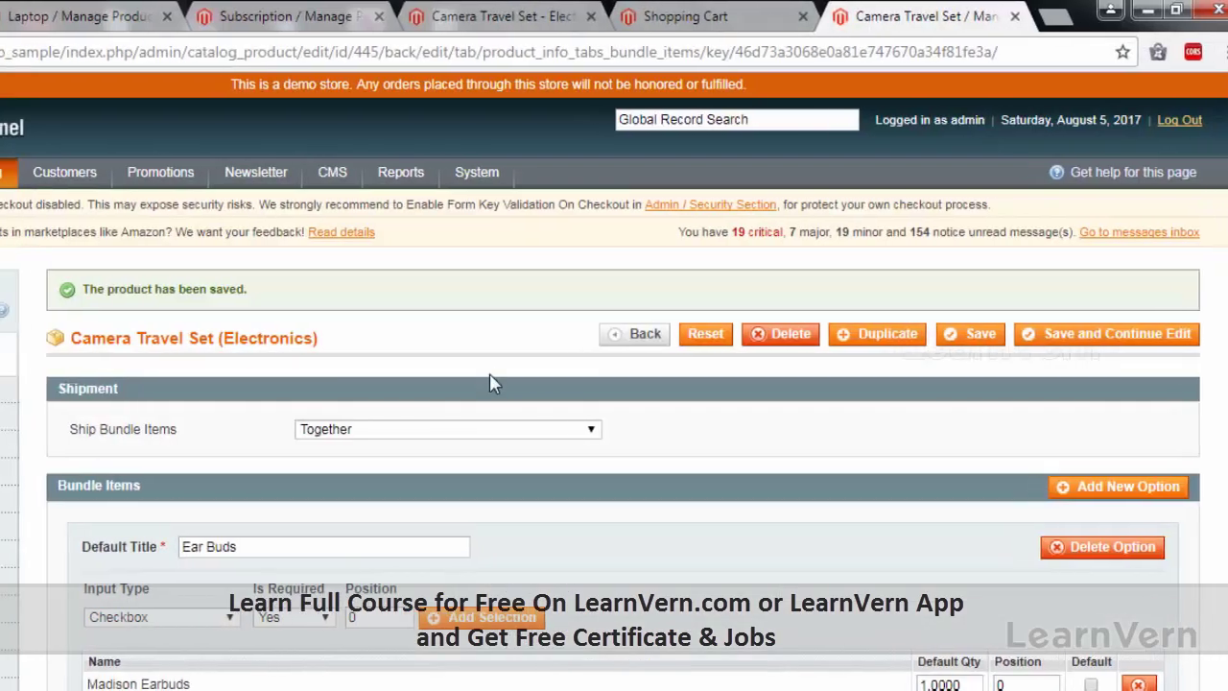
pyautogui.scroll(-3, 121, 449)
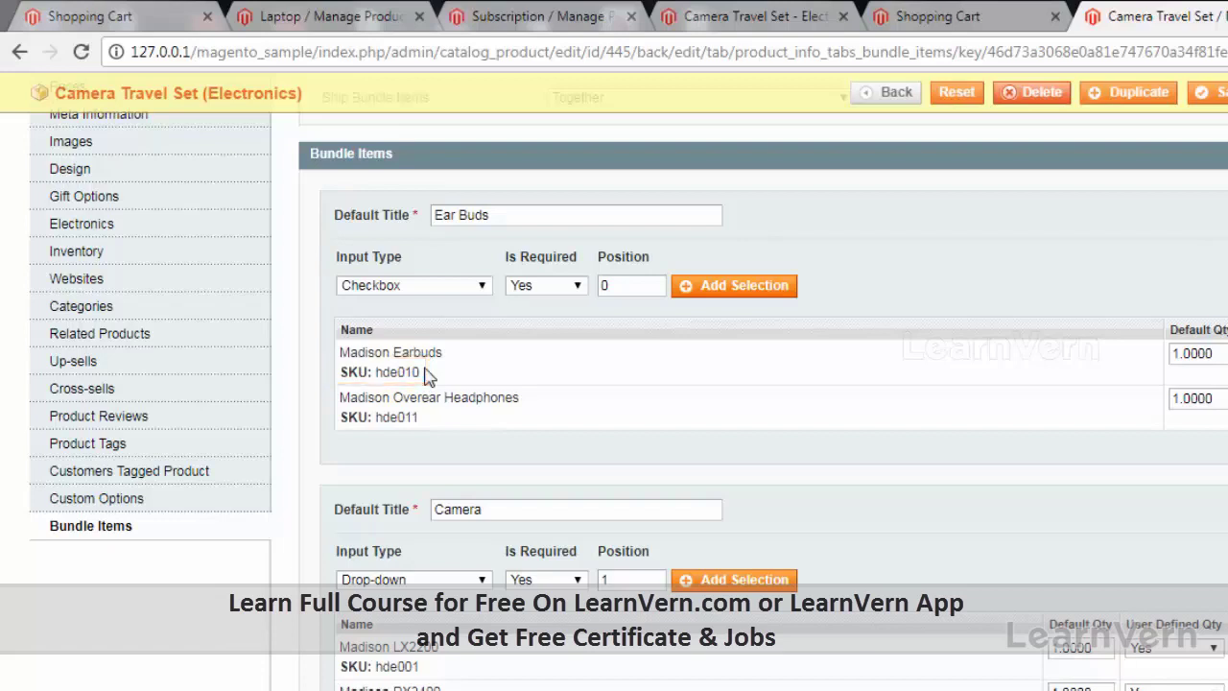
pyautogui.click(155, 504)
pyautogui.click(137, 559)
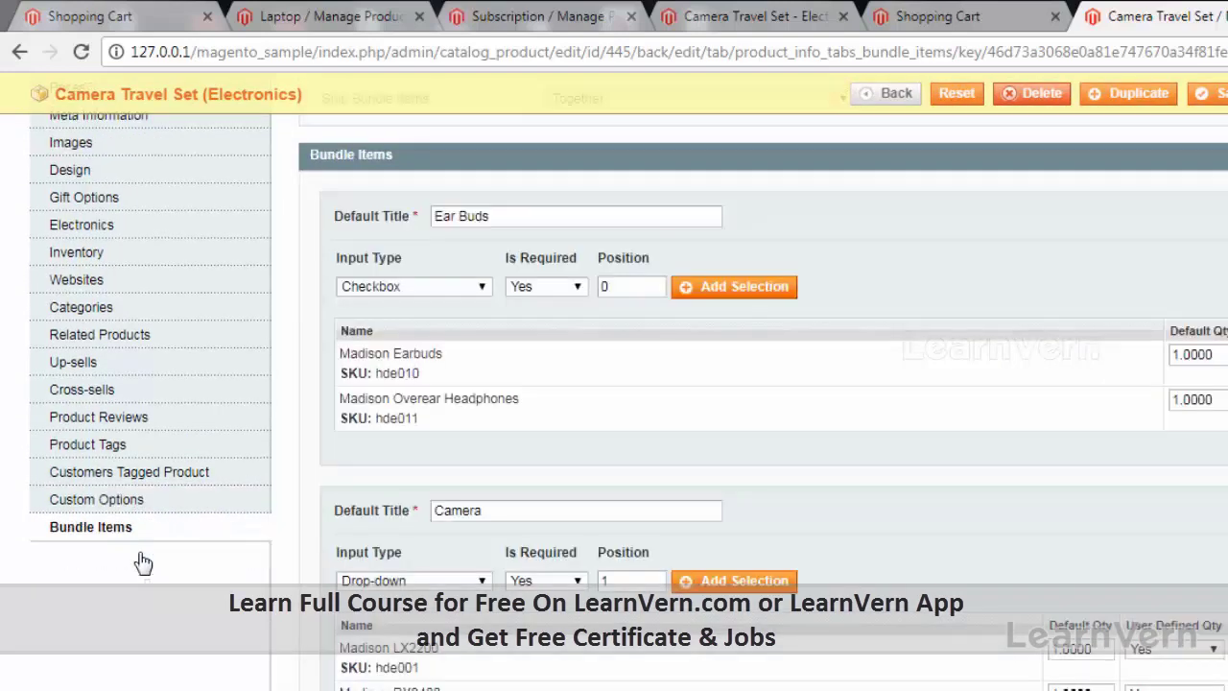